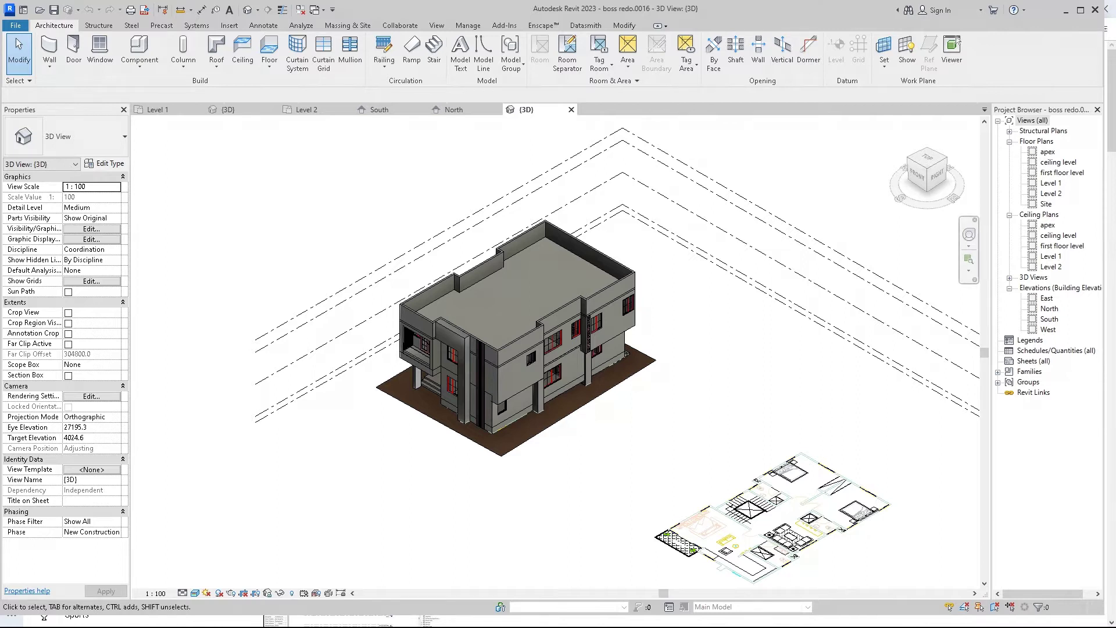
# Open the South elevation and drag the level line ends in to just right of the house
pyautogui.doubleClick(1048, 319)
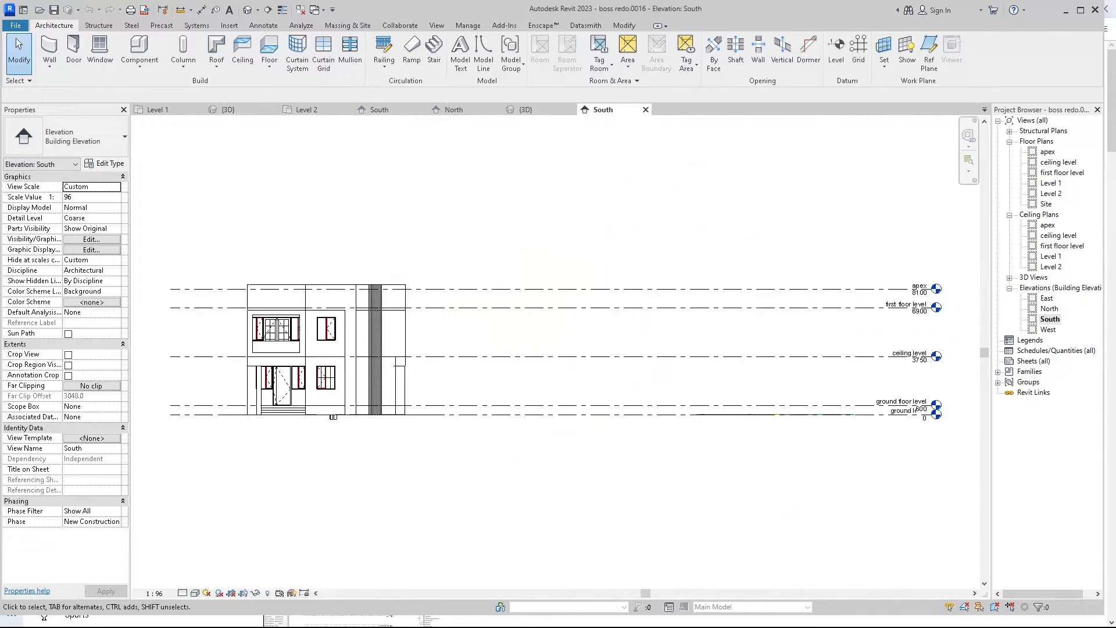
pyautogui.scroll(3, 288, 367)
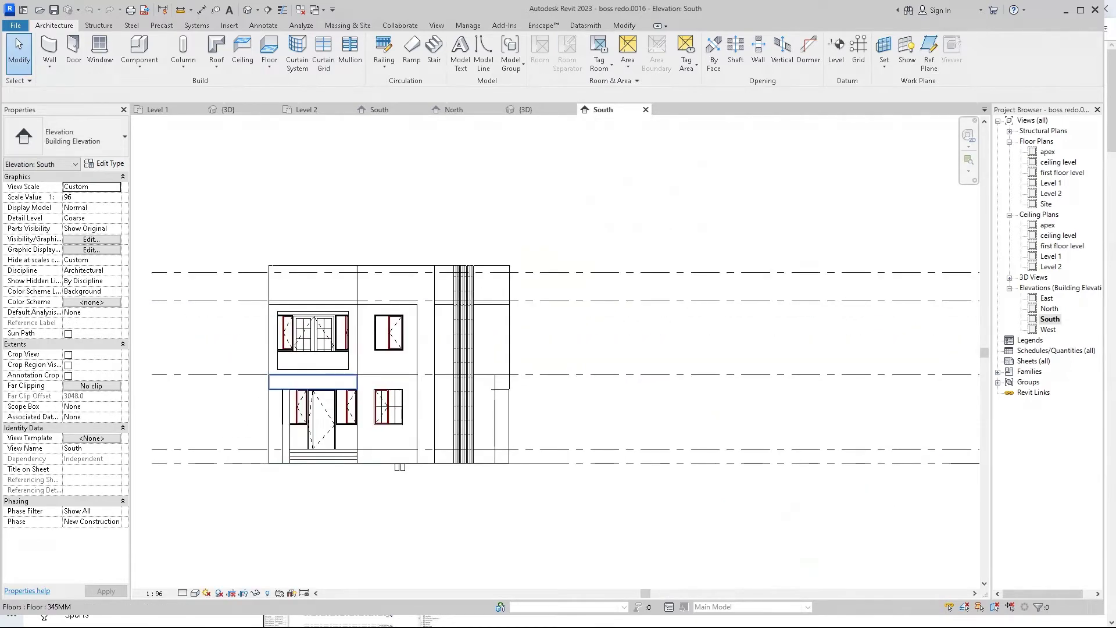
pyautogui.scroll(-2, 312, 381)
pyautogui.scroll(-1, 296, 375)
pyautogui.scroll(1, 297, 374)
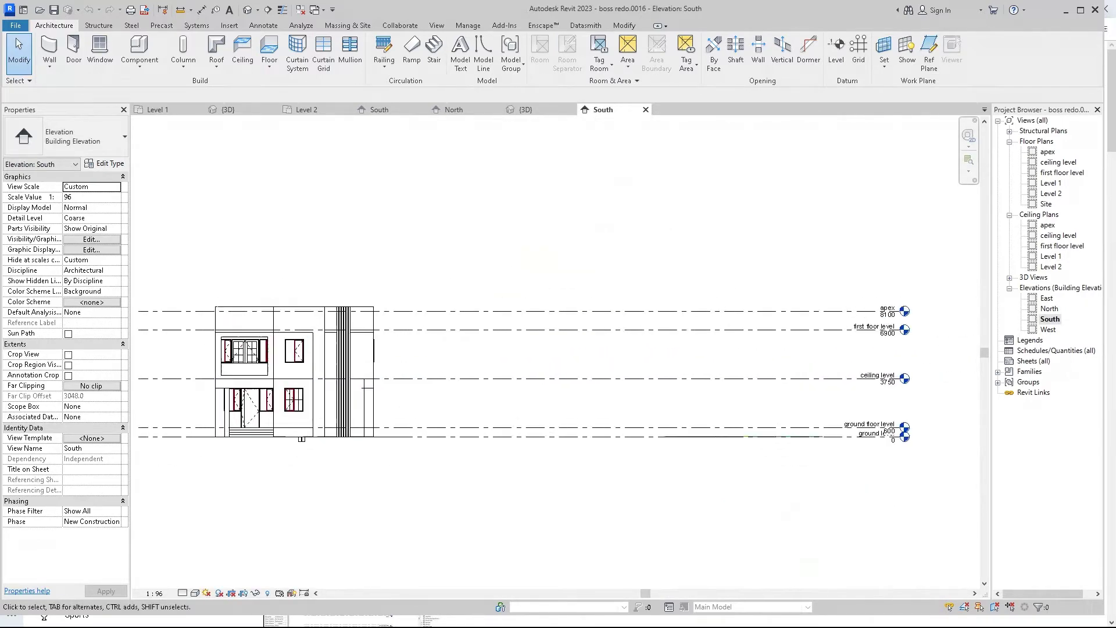
pyautogui.scroll(-1, 523, 375)
pyautogui.scroll(1, 375, 374)
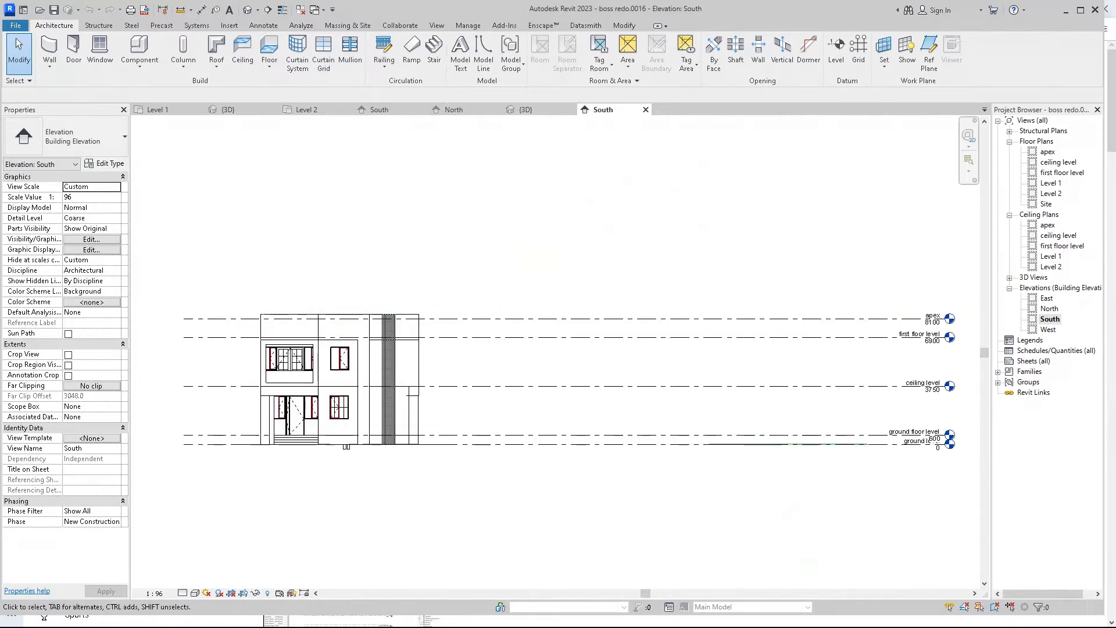
pyautogui.click(184, 319)
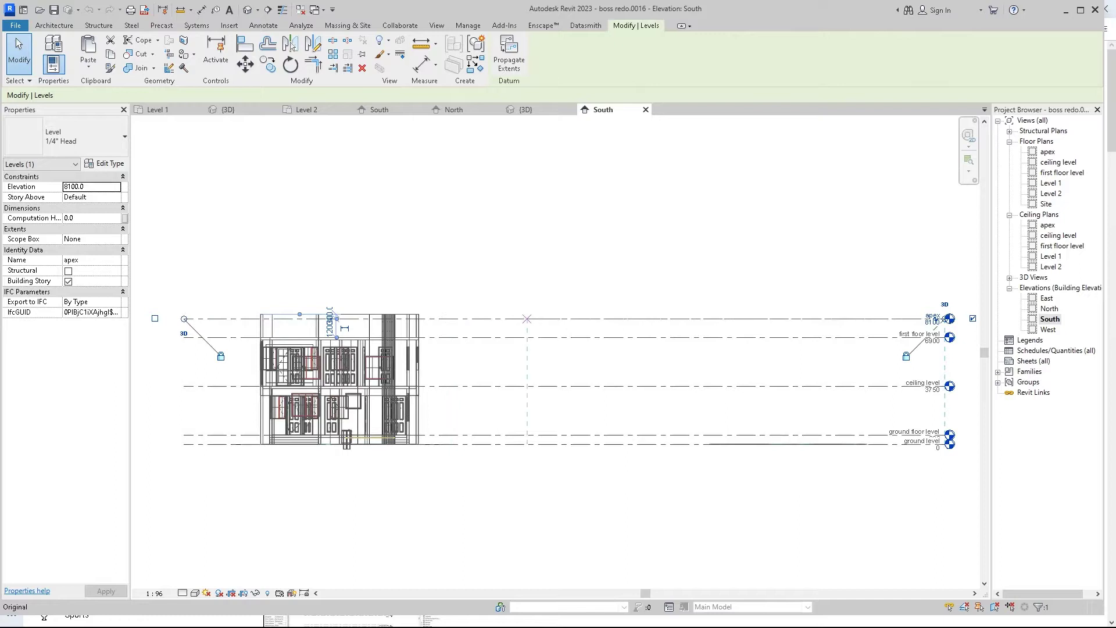
pyautogui.moveTo(451, 319); pyautogui.dragTo(456, 318)
pyautogui.click(457, 285)
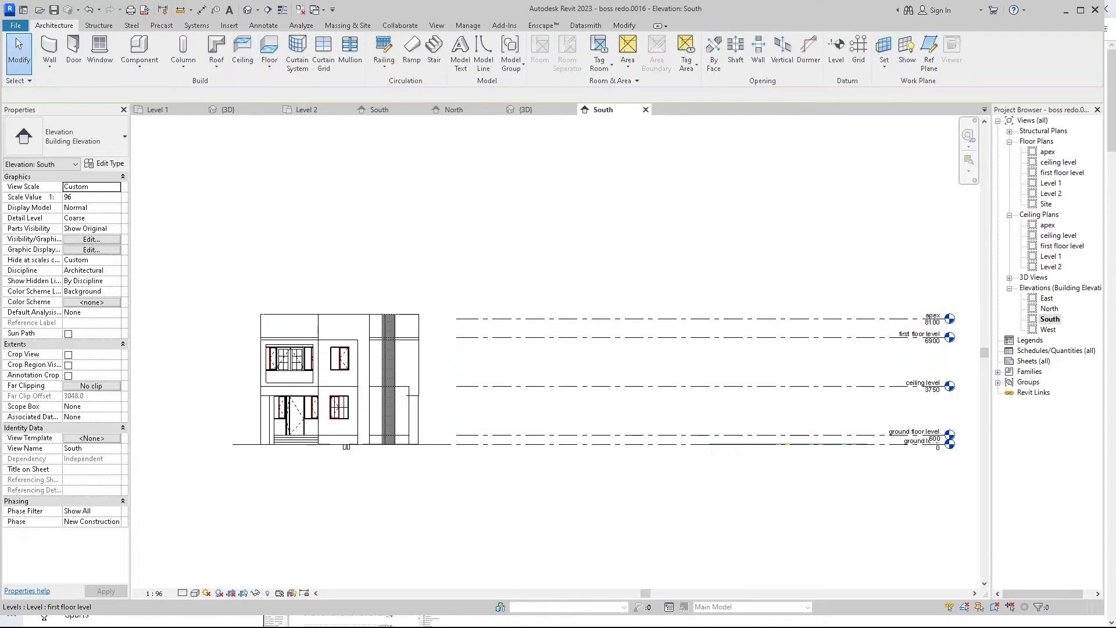
pyautogui.click(456, 318)
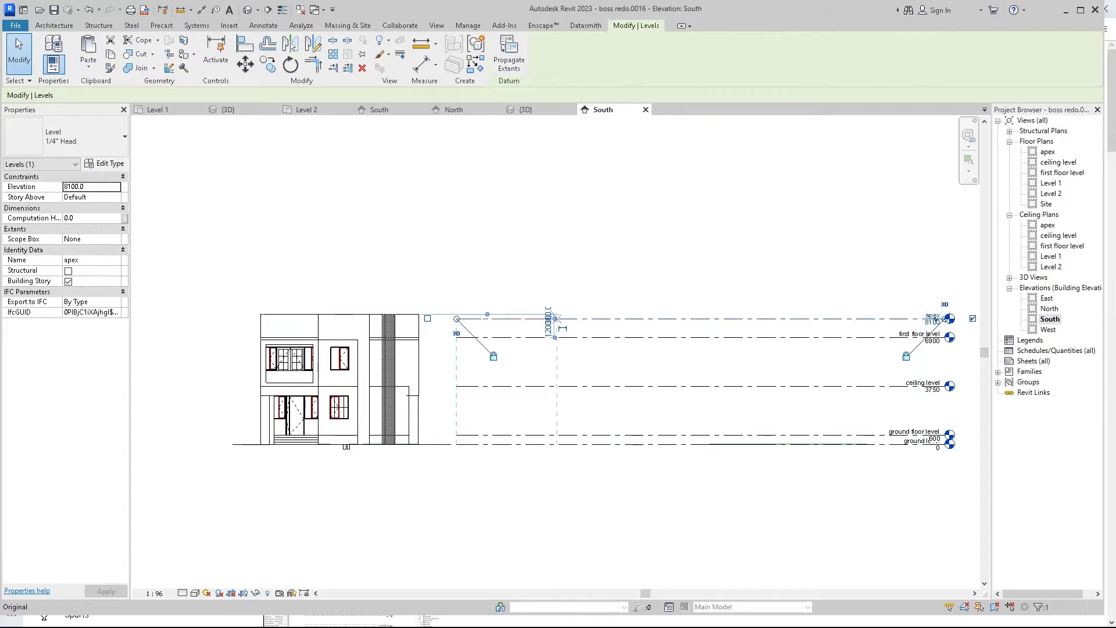
pyautogui.moveTo(550, 320); pyautogui.dragTo(549, 320)
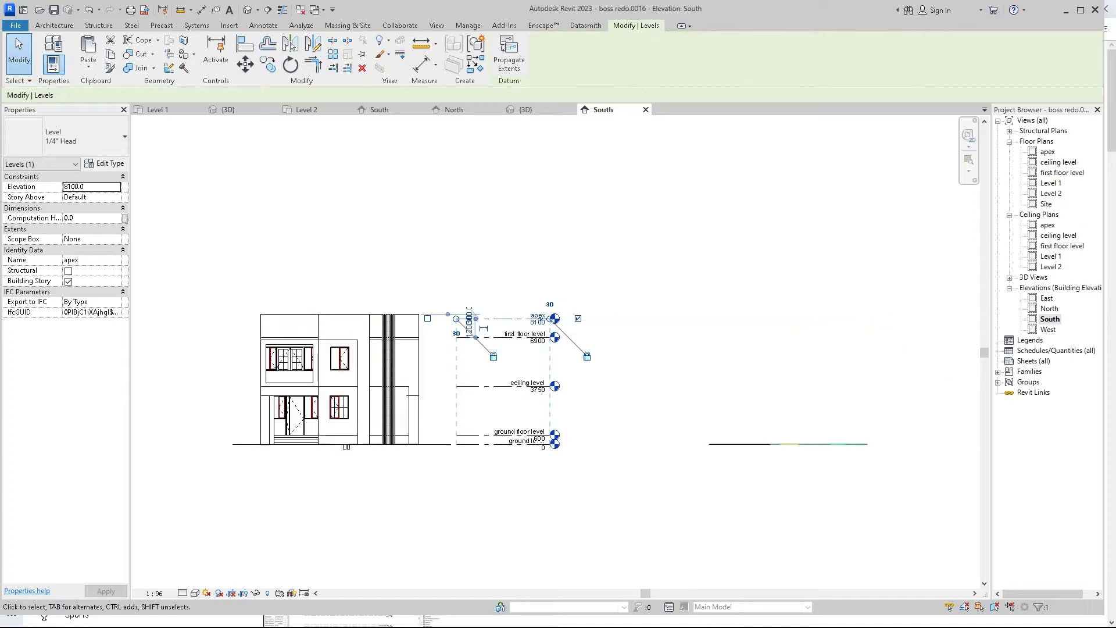
pyautogui.press('Escape')
pyautogui.scroll(1, 351, 396)
pyautogui.scroll(-2, 351, 397)
pyautogui.scroll(1, 350, 397)
pyautogui.scroll(1, 288, 366)
pyautogui.scroll(2, 275, 340)
pyautogui.scroll(1, 272, 410)
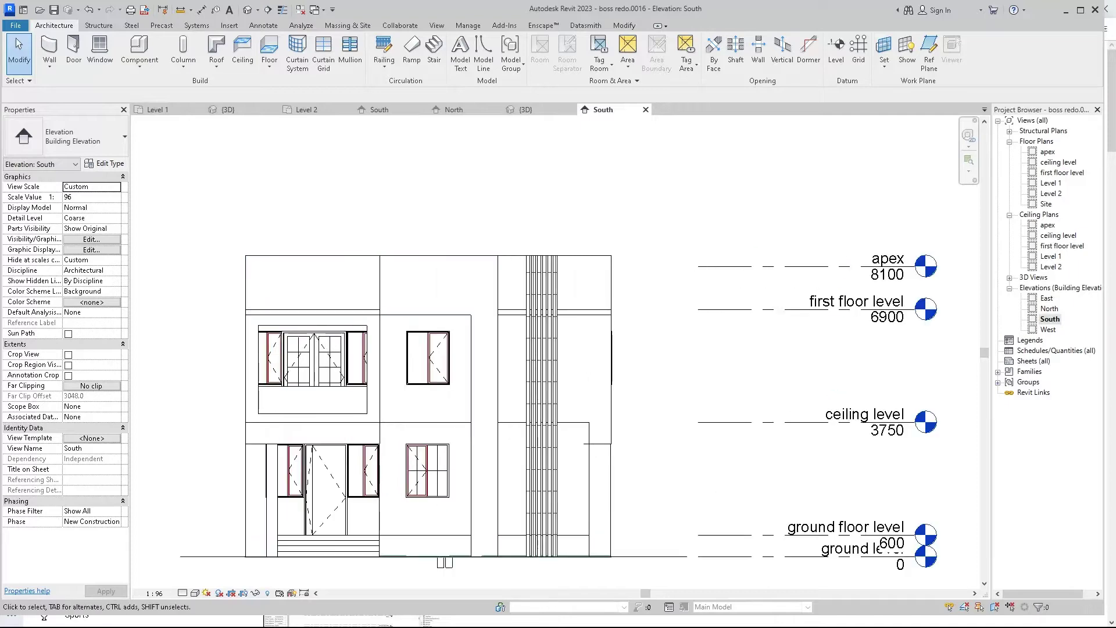
pyautogui.scroll(-2, 471, 348)
pyautogui.scroll(1, 497, 349)
pyautogui.scroll(1, 498, 349)
pyautogui.scroll(-1, 523, 407)
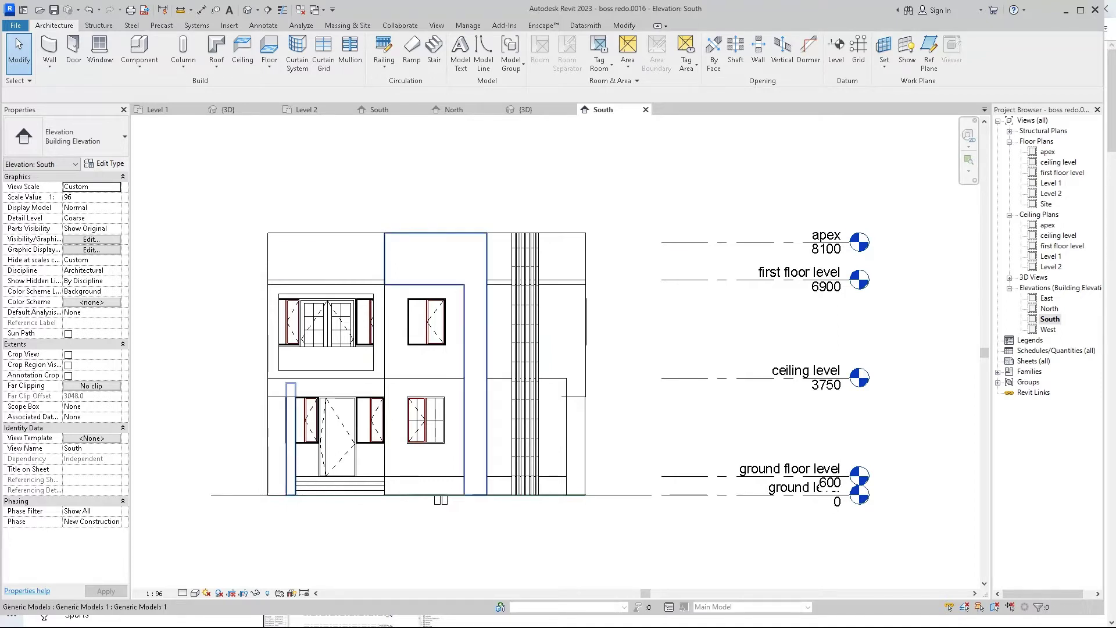
# Select the façade's generic model and bring up its Override Graphics in View choices
pyautogui.click(424, 293)
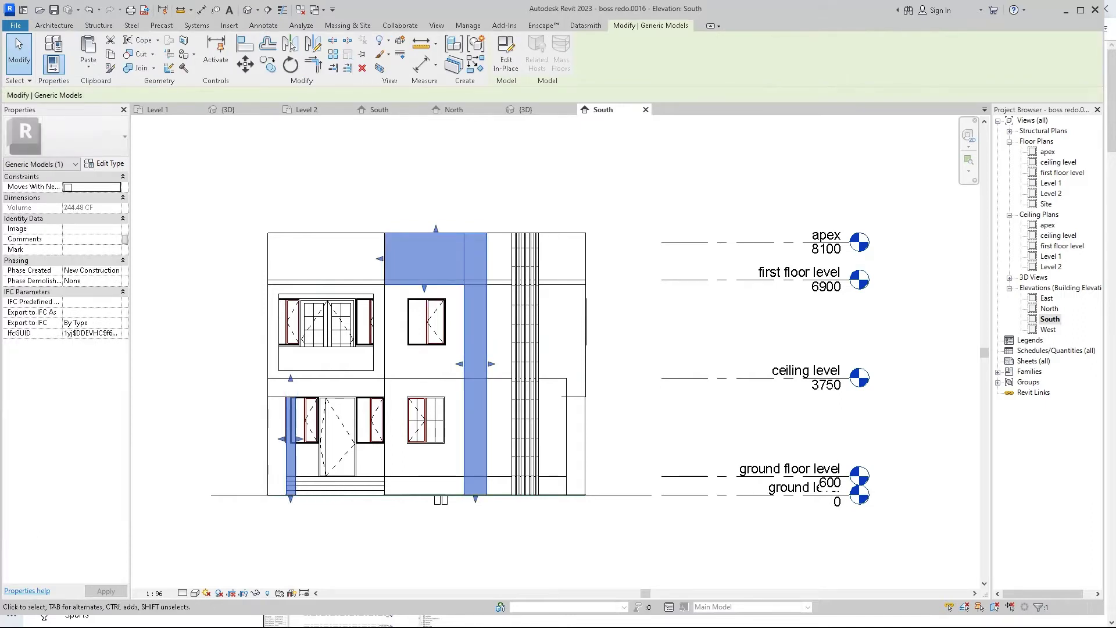
pyautogui.rightClick(473, 258)
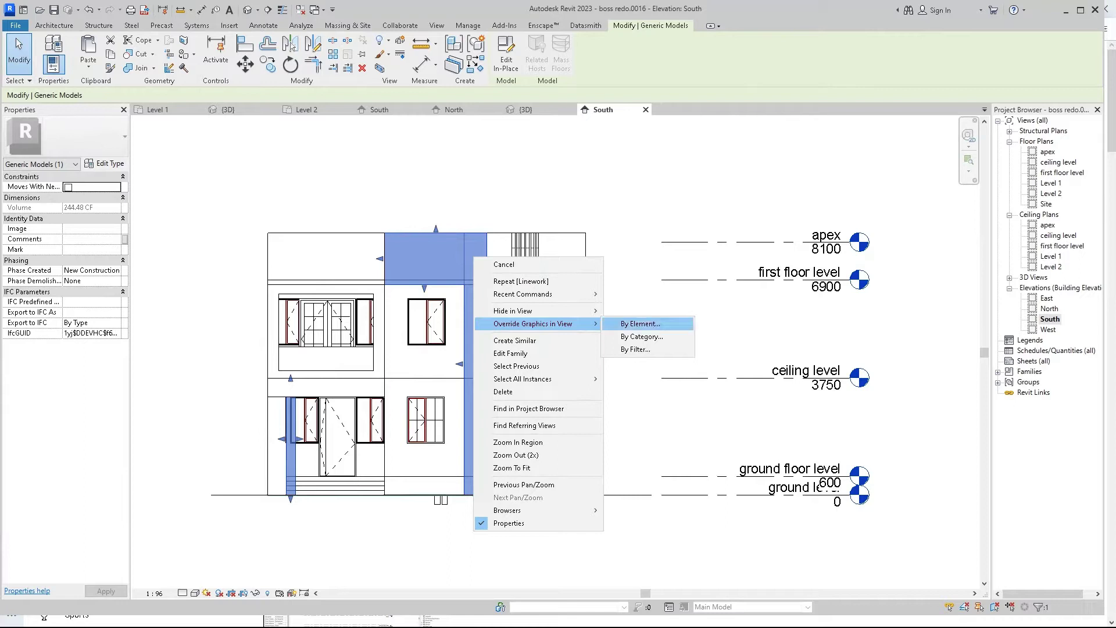
# Override the generic model's projection lines to Black with line weight 6
pyautogui.click(640, 323)
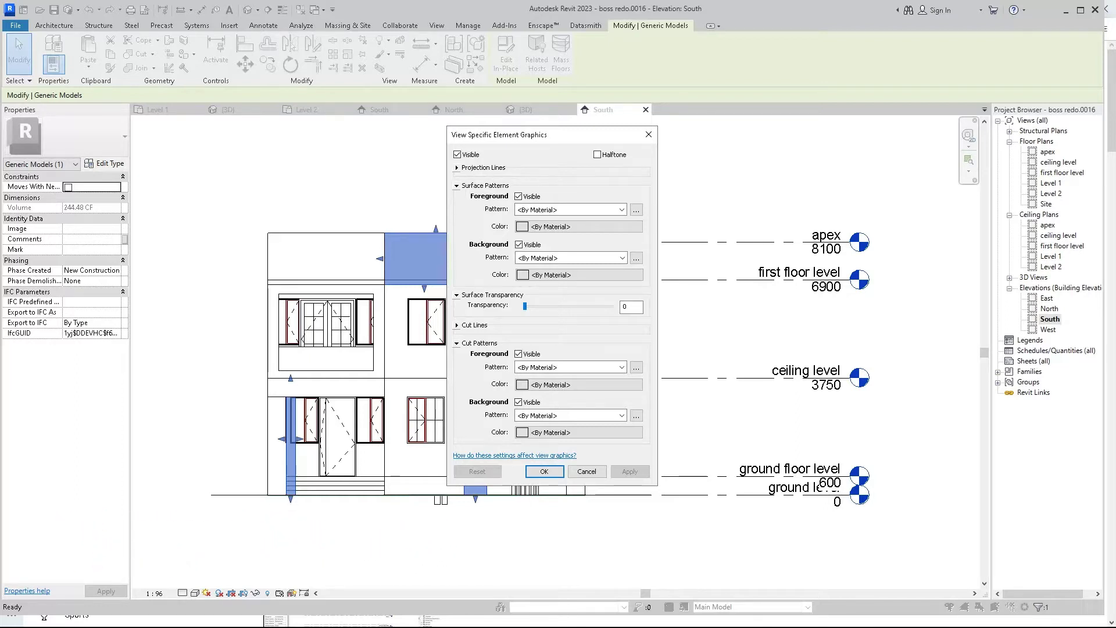
pyautogui.click(482, 166)
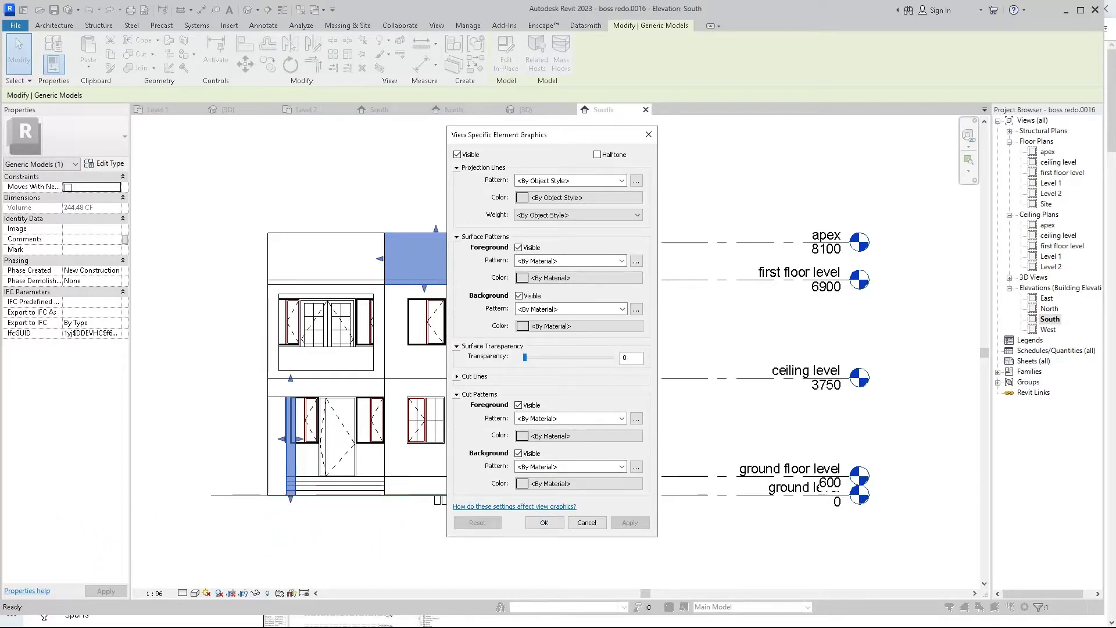
pyautogui.moveTo(523, 134); pyautogui.dragTo(685, 146)
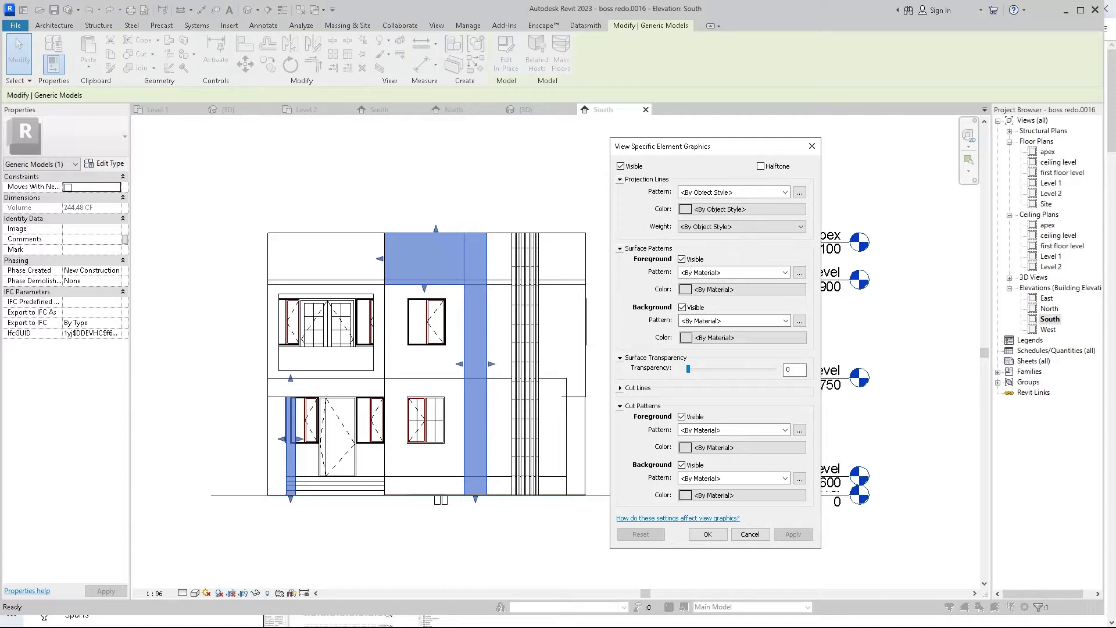
pyautogui.click(742, 210)
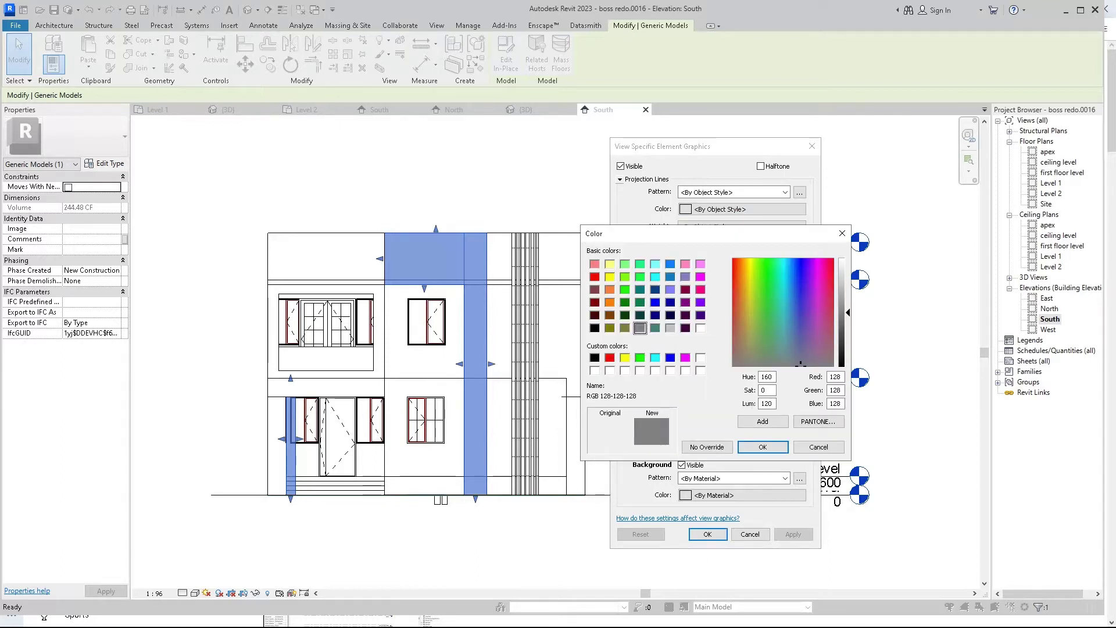
pyautogui.click(594, 327)
pyautogui.click(762, 446)
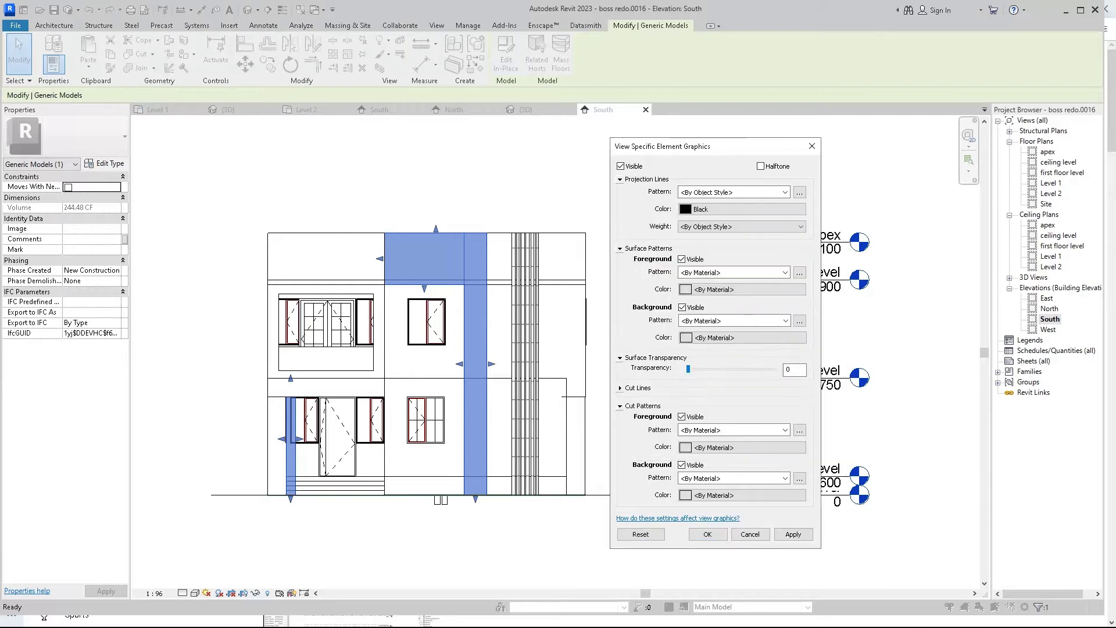
pyautogui.click(741, 226)
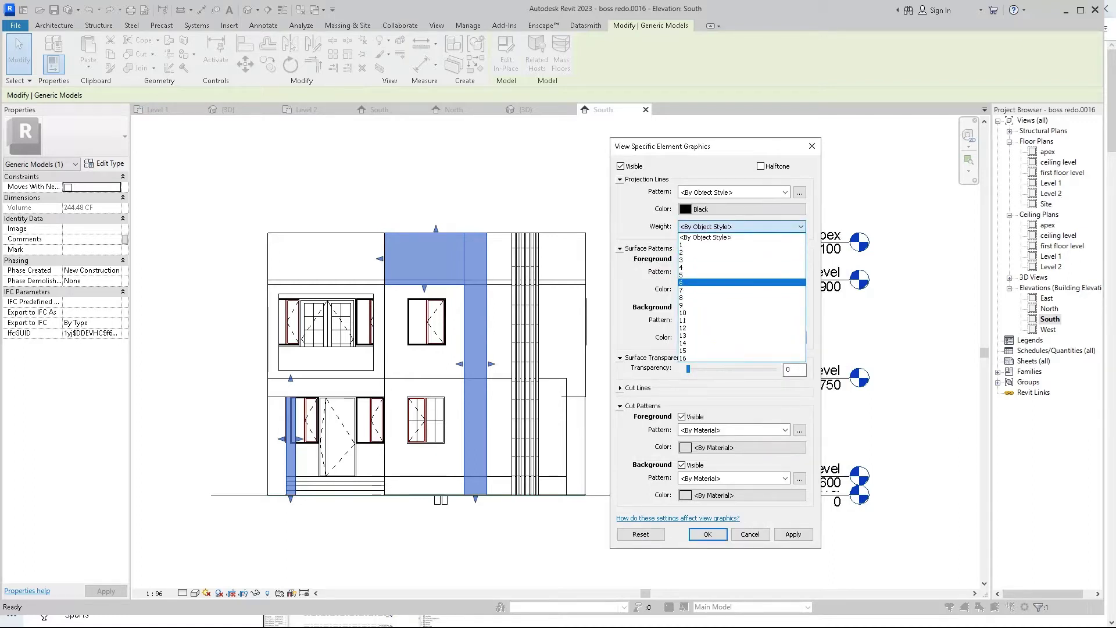
pyautogui.click(741, 283)
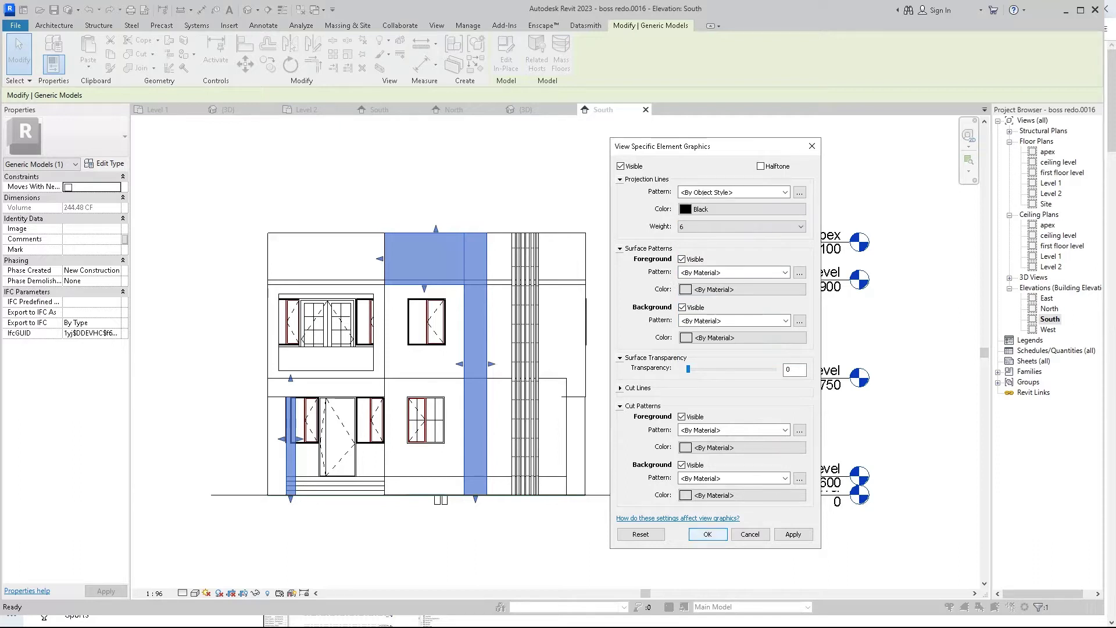
pyautogui.click(792, 534)
pyautogui.click(707, 533)
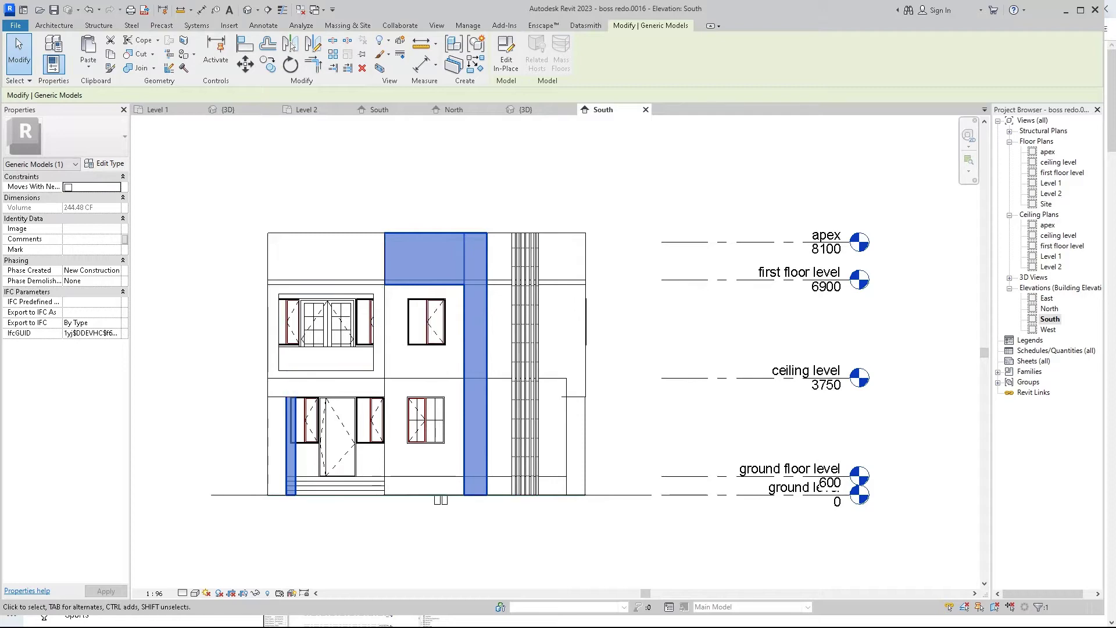
pyautogui.press('Escape')
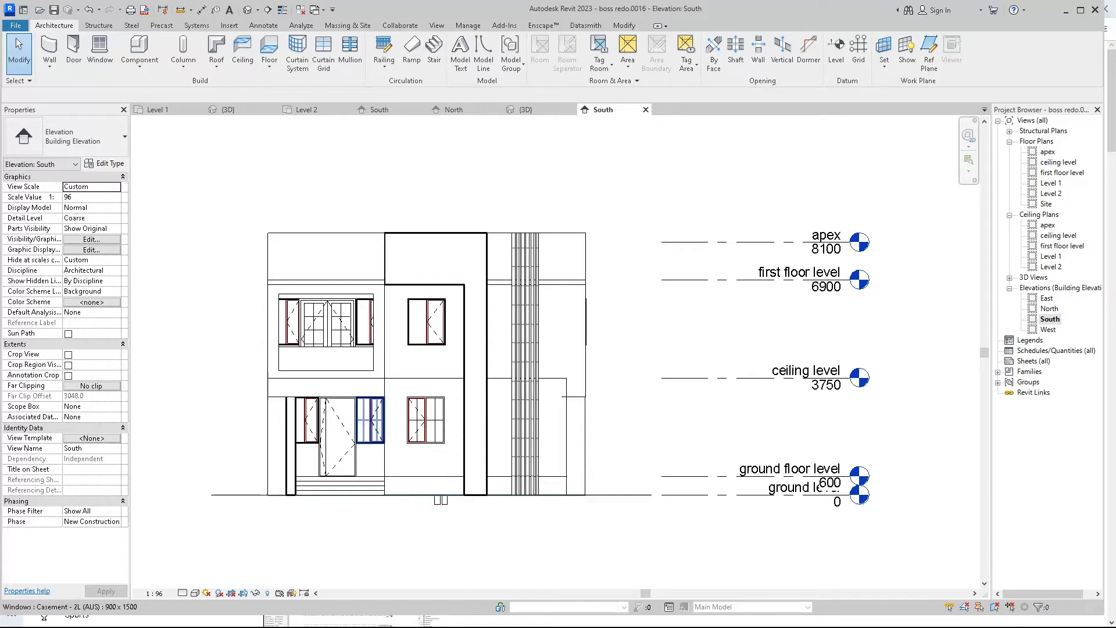
pyautogui.scroll(1, 440, 500)
pyautogui.scroll(1, 442, 504)
pyautogui.scroll(-1, 448, 262)
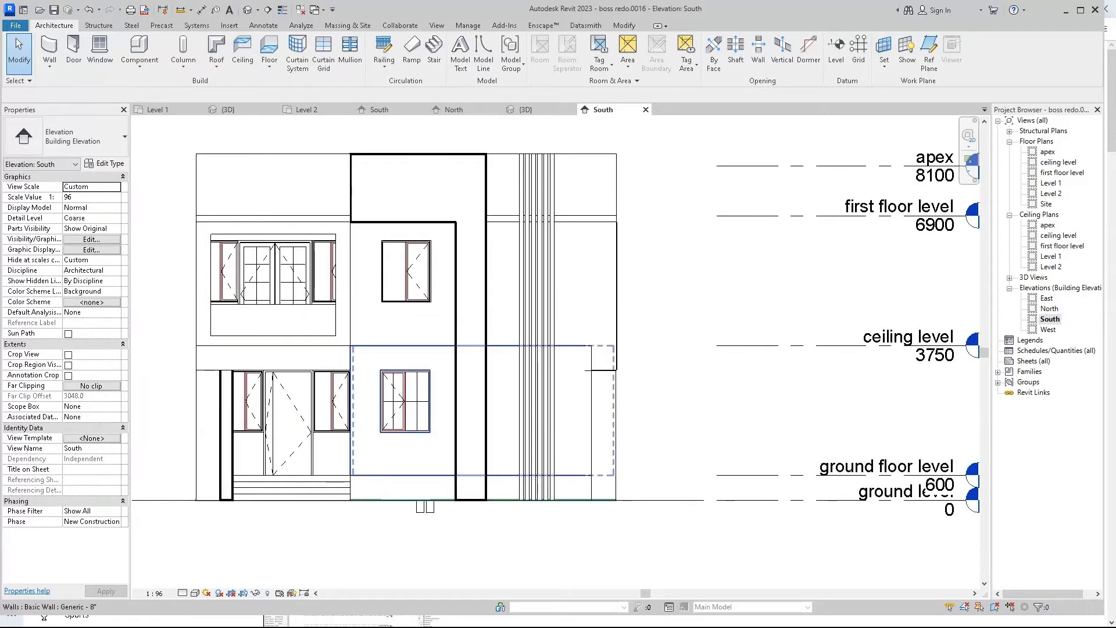
pyautogui.scroll(2, 449, 262)
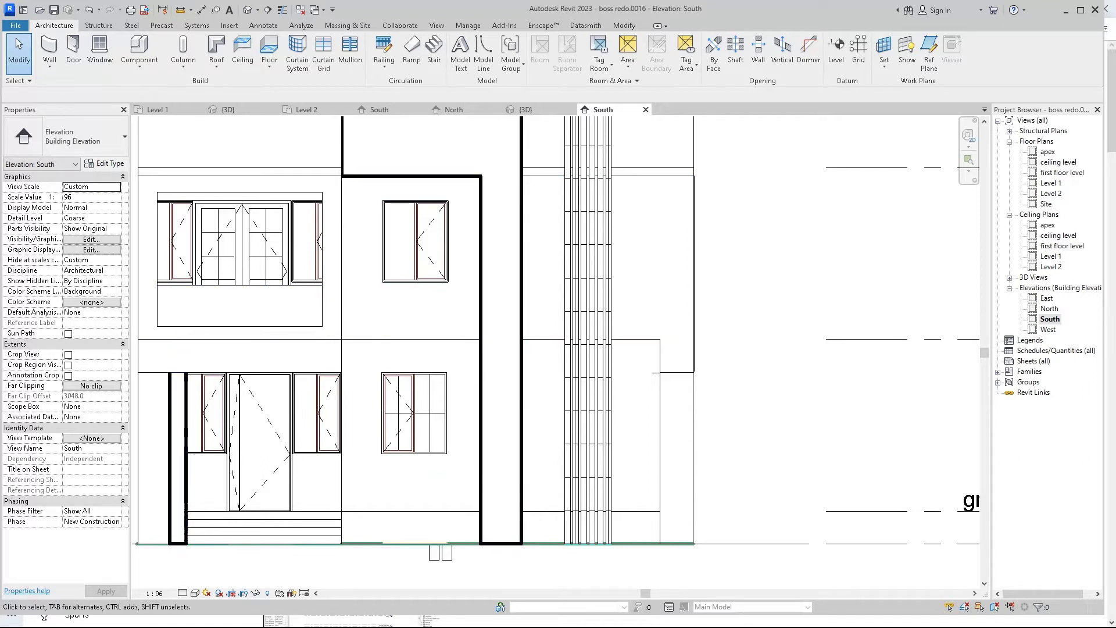
pyautogui.scroll(-2, 670, 377)
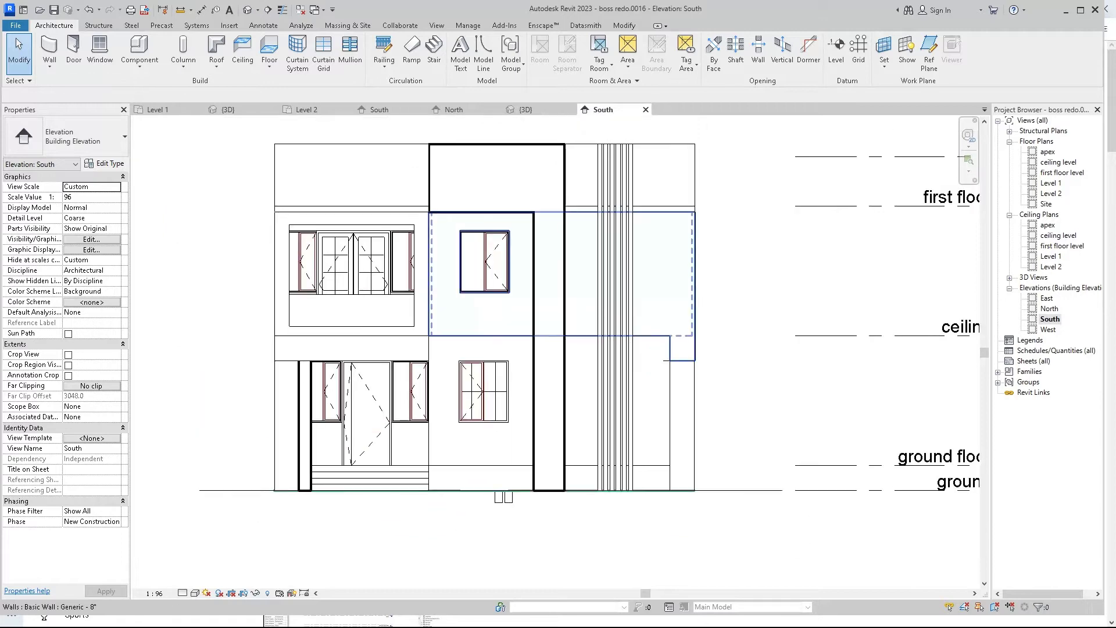
pyautogui.scroll(-2, 670, 377)
pyautogui.scroll(2, 527, 229)
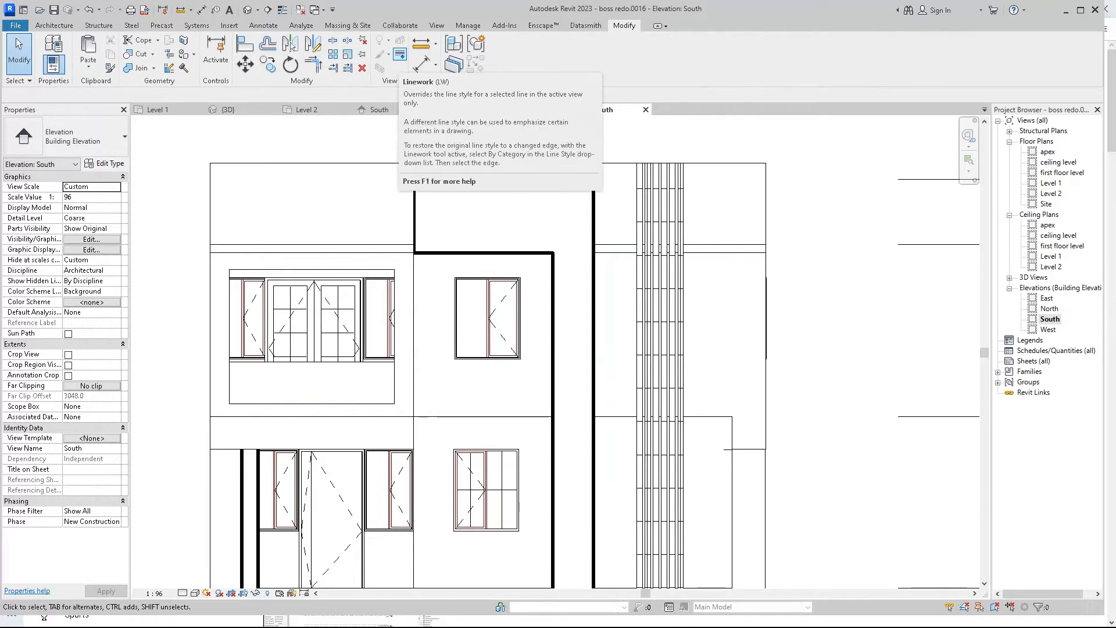
# Start the Linework tool with the <Invisible lines> style
pyautogui.click(400, 55)
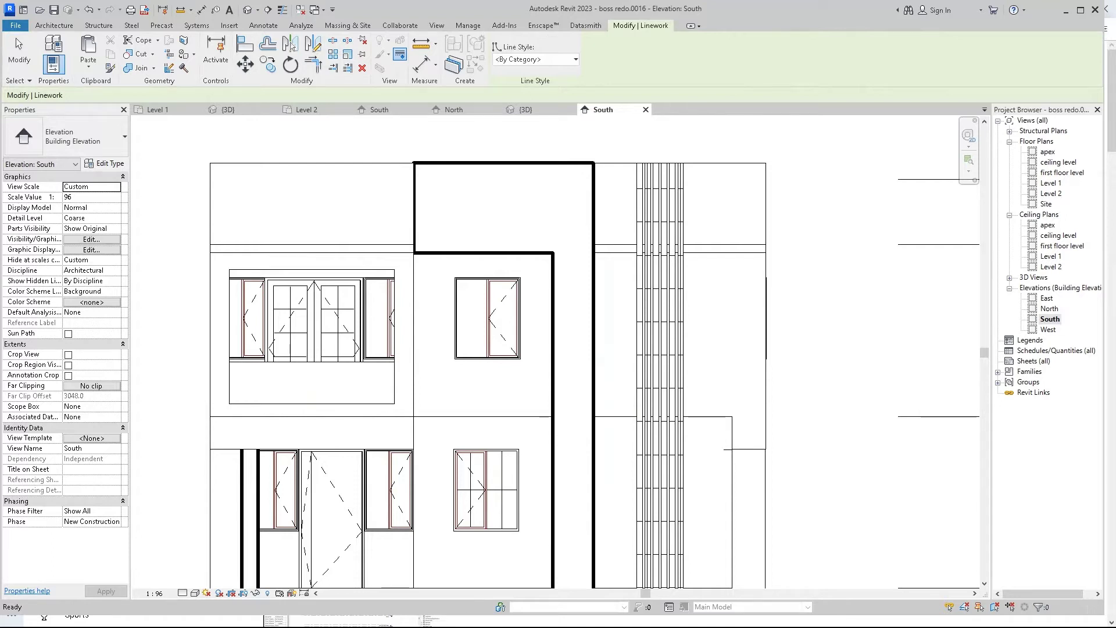
pyautogui.click(536, 58)
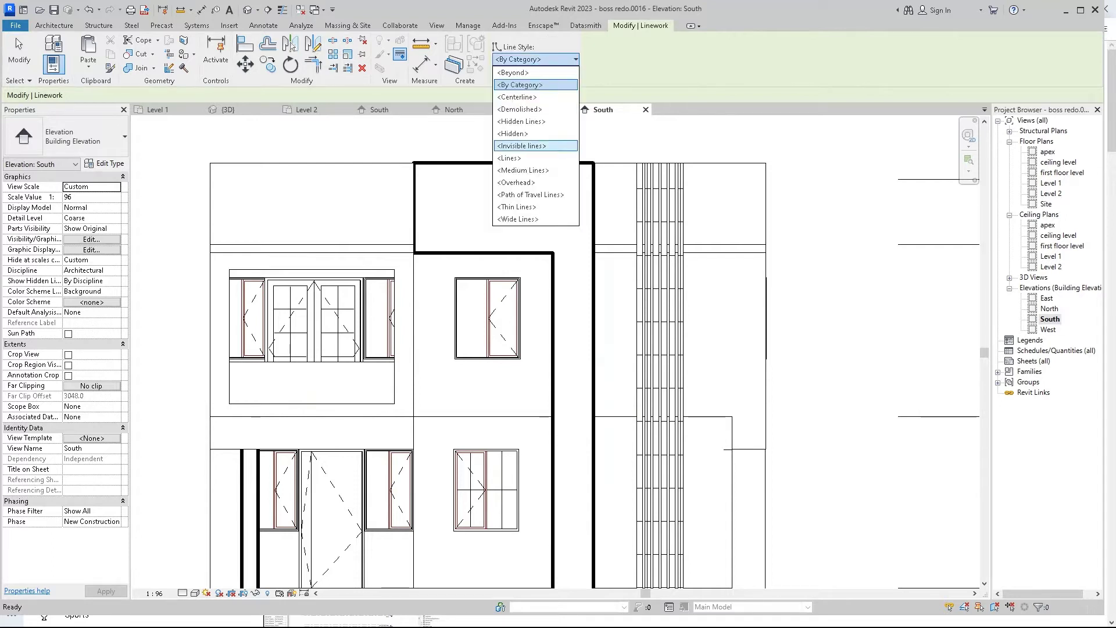
pyautogui.click(521, 146)
pyautogui.scroll(2, 453, 437)
pyautogui.scroll(2, 454, 436)
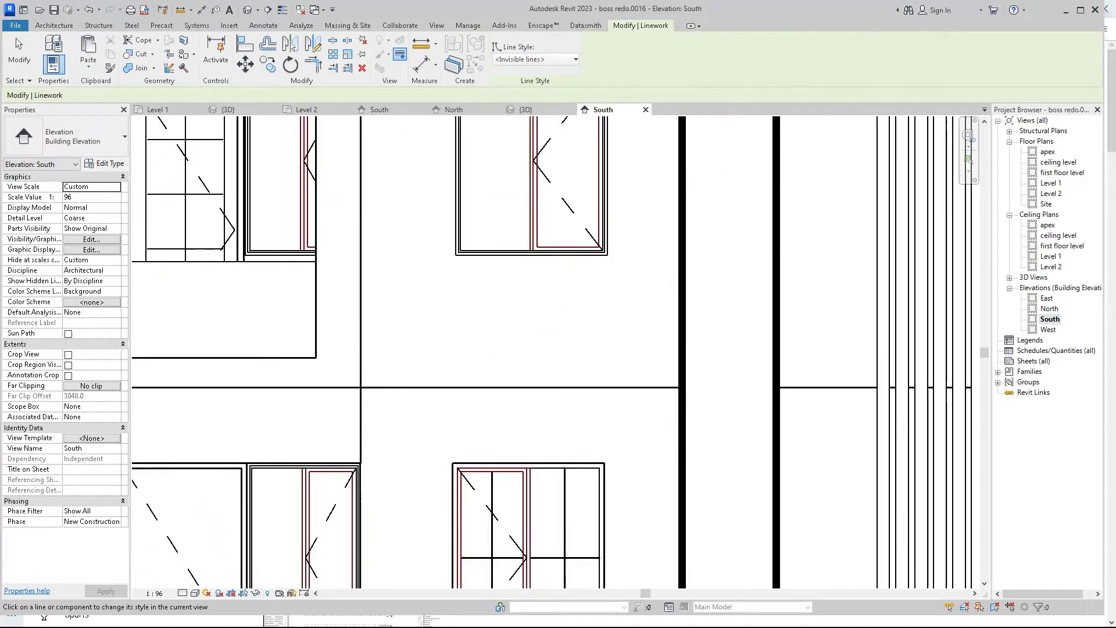
pyautogui.scroll(-2, 568, 334)
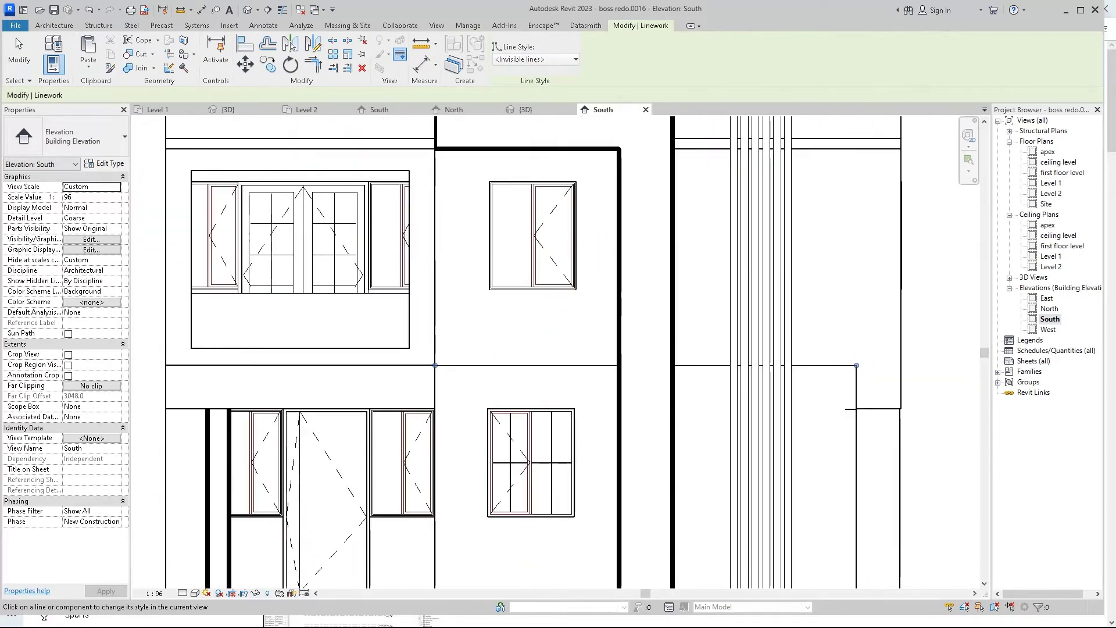
pyautogui.scroll(-2, 567, 333)
pyautogui.scroll(2, 558, 349)
pyautogui.scroll(1, 558, 349)
pyautogui.scroll(-2, 558, 349)
pyautogui.scroll(-1, 558, 349)
pyautogui.scroll(1, 476, 205)
pyautogui.scroll(1, 476, 205)
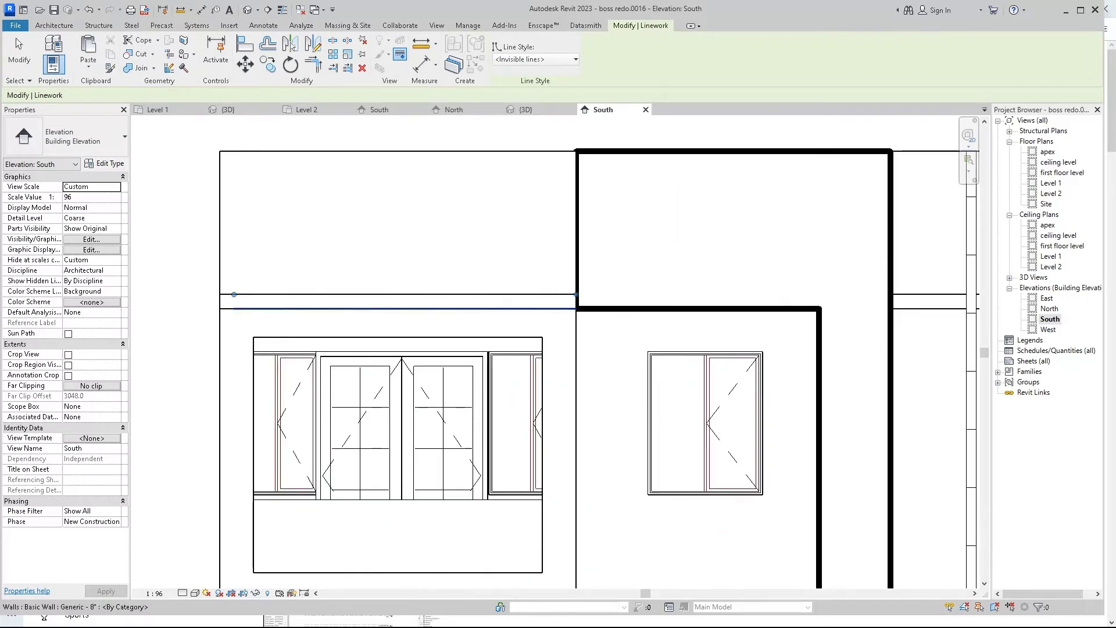
pyautogui.scroll(-2, 307, 319)
pyautogui.scroll(-1, 467, 302)
pyautogui.scroll(2, 467, 301)
pyautogui.scroll(2, 467, 302)
pyautogui.scroll(1, 467, 302)
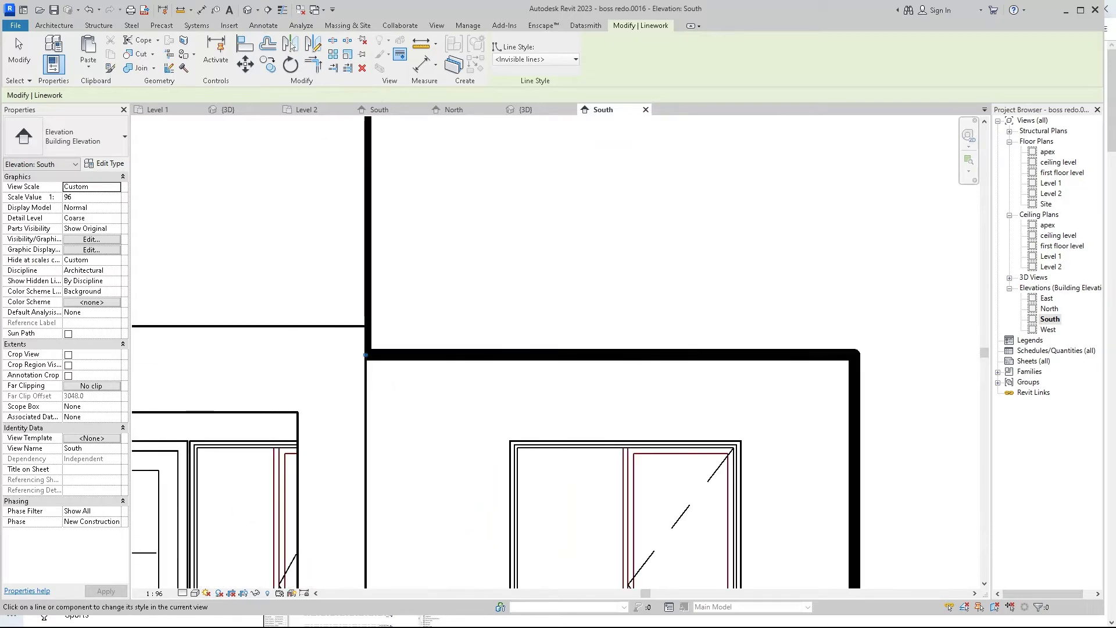
pyautogui.scroll(-1, 466, 326)
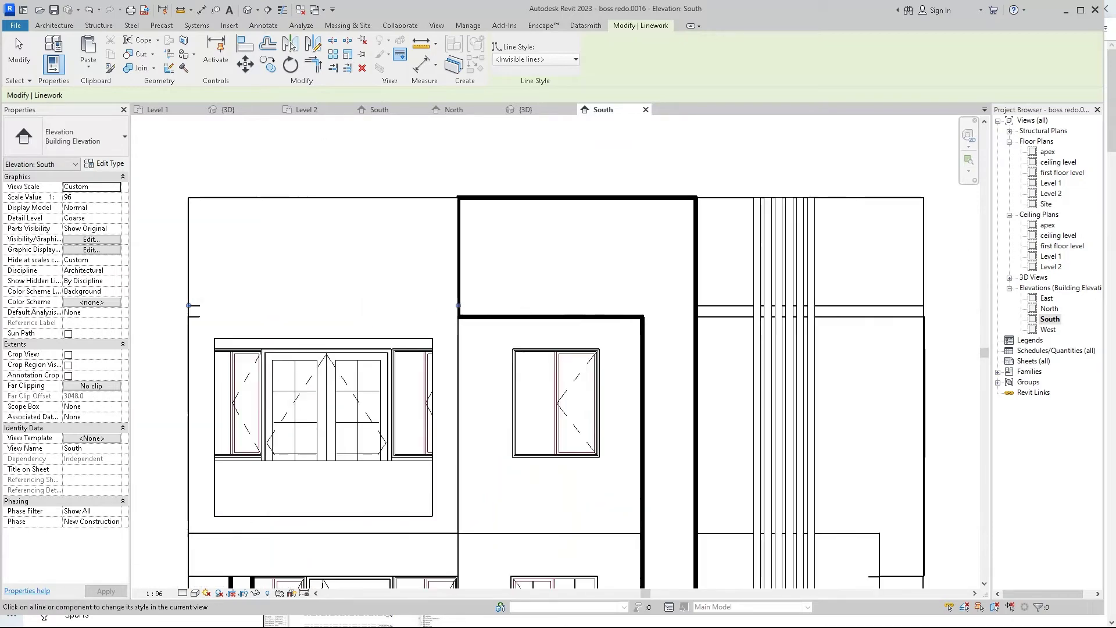
pyautogui.scroll(-2, 466, 326)
pyautogui.scroll(2, 467, 326)
pyautogui.scroll(3, 495, 310)
pyautogui.scroll(2, 494, 309)
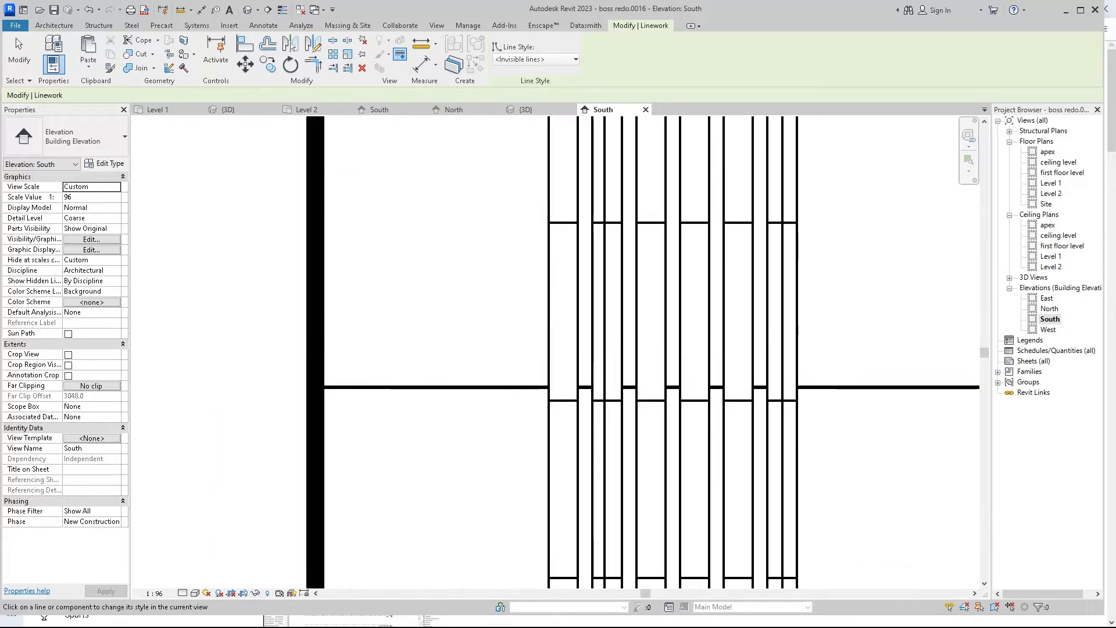
pyautogui.scroll(-1, 433, 348)
pyautogui.scroll(-3, 593, 344)
pyautogui.scroll(-3, 593, 345)
pyautogui.scroll(-2, 594, 344)
pyautogui.scroll(2, 600, 349)
pyautogui.scroll(2, 600, 348)
pyautogui.scroll(1, 599, 349)
pyautogui.scroll(2, 600, 349)
pyautogui.scroll(1, 541, 344)
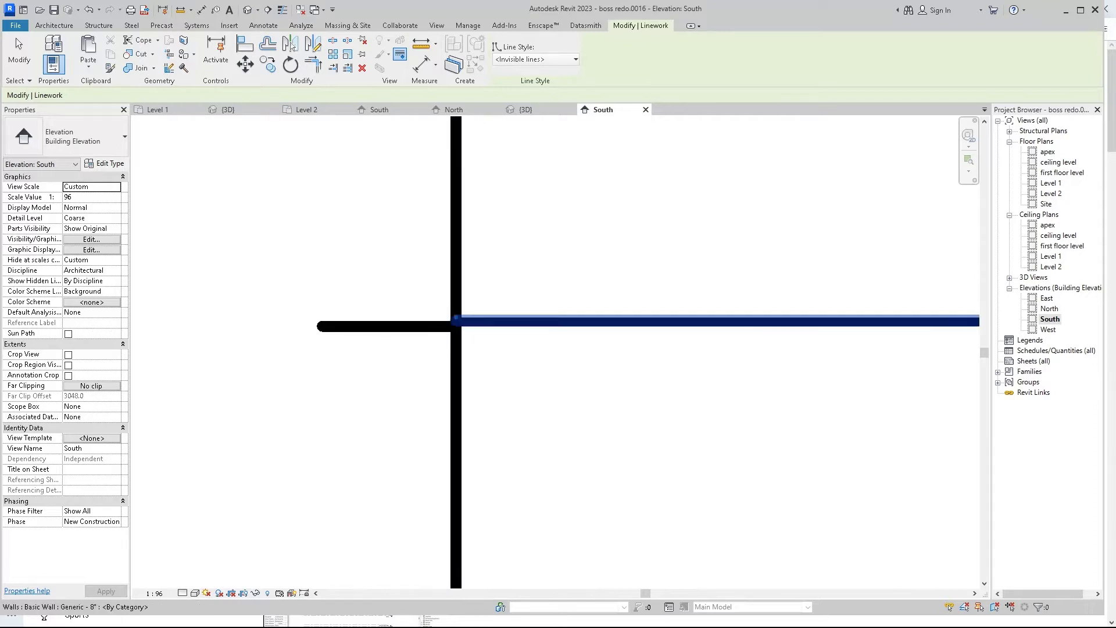
# Hide the wall-junction and floor edge lines, then cancel the Linework tool
pyautogui.click(610, 322)
pyautogui.scroll(-1, 523, 306)
pyautogui.scroll(1, 716, 310)
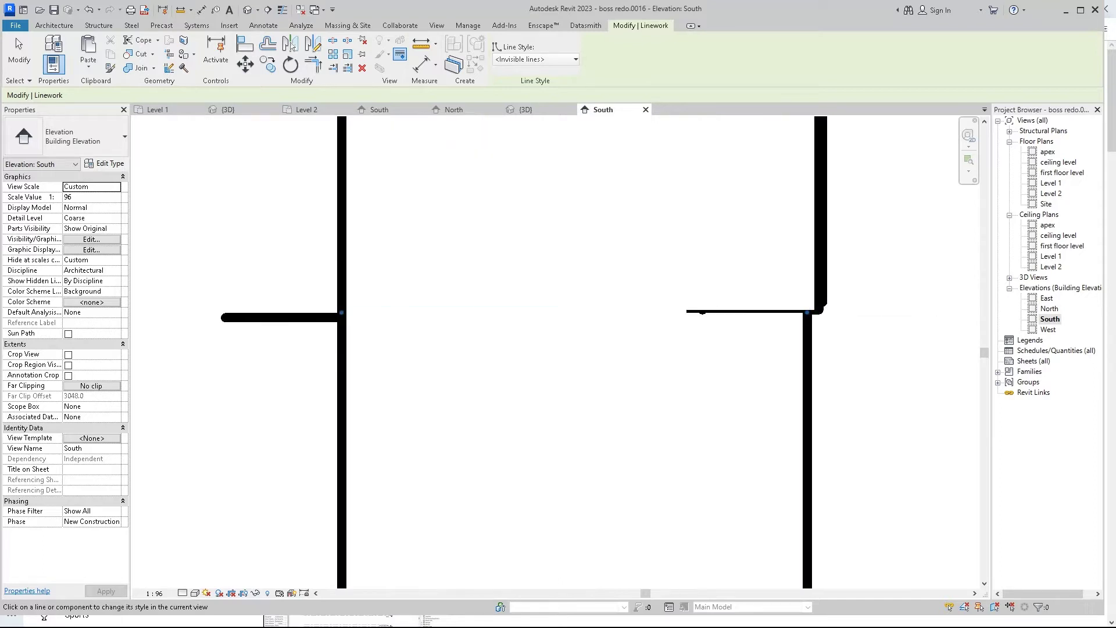
pyautogui.scroll(1, 716, 310)
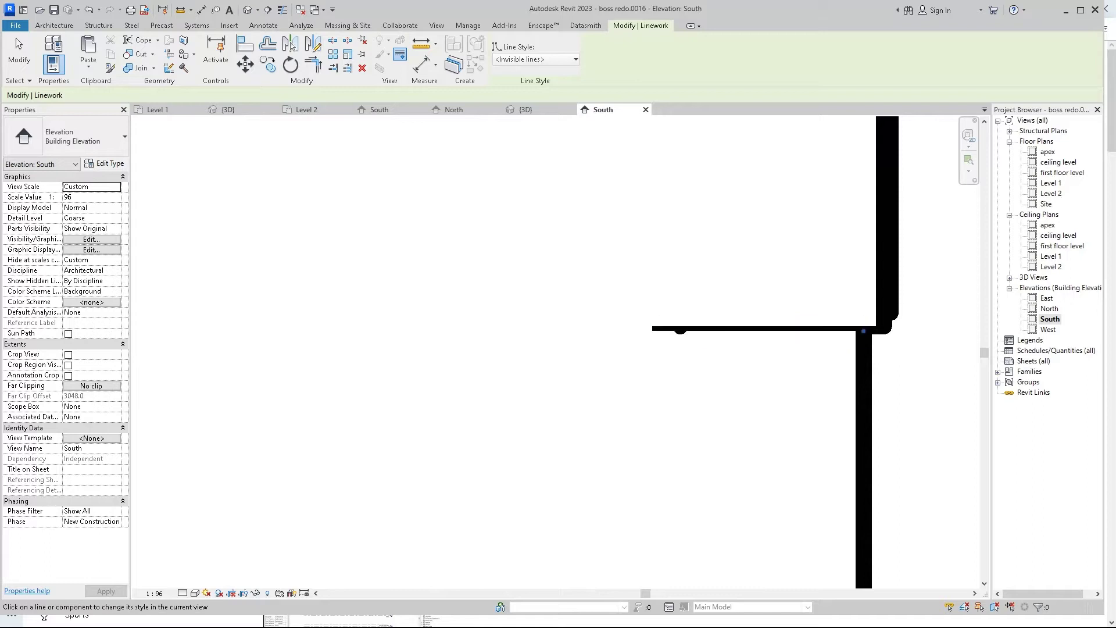
pyautogui.scroll(-2, 697, 296)
pyautogui.scroll(-1, 698, 279)
pyautogui.scroll(2, 711, 253)
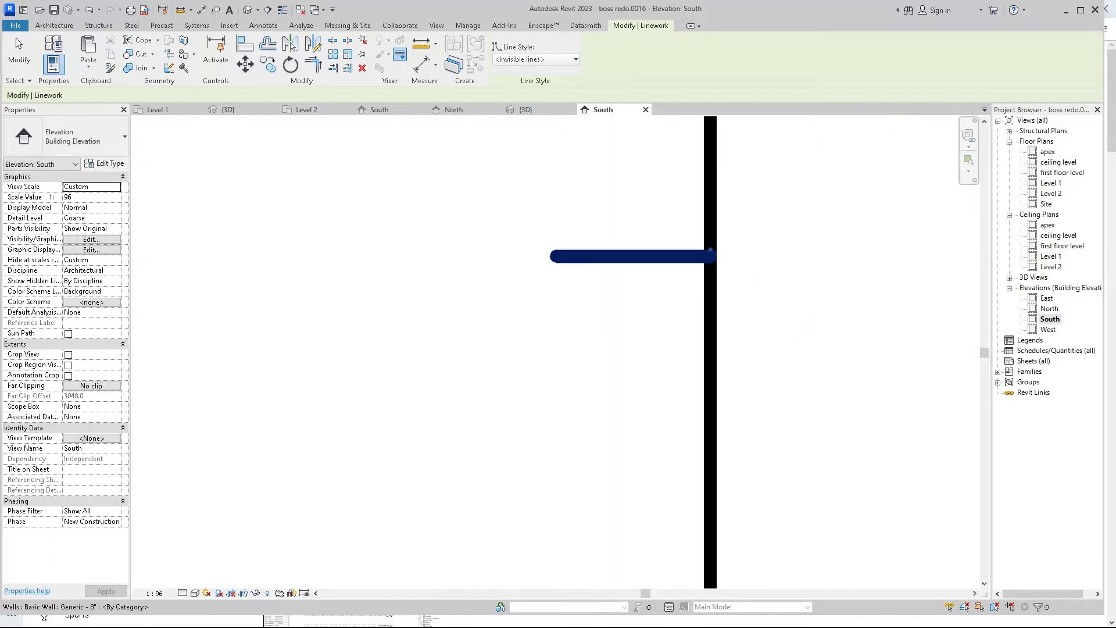
pyautogui.scroll(-3, 616, 242)
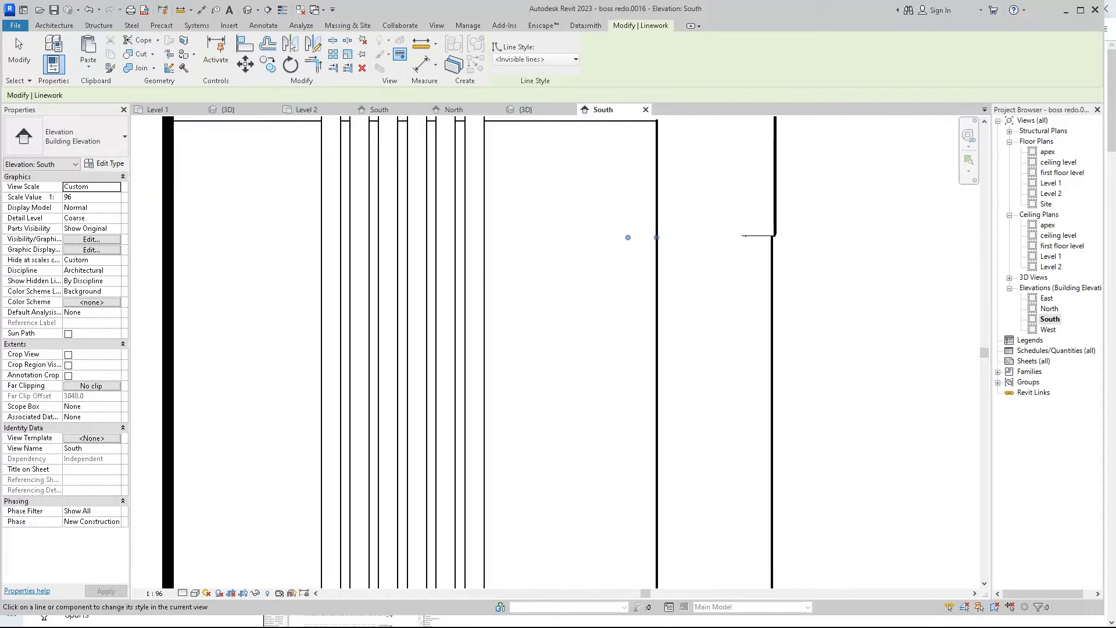
pyautogui.scroll(-2, 630, 240)
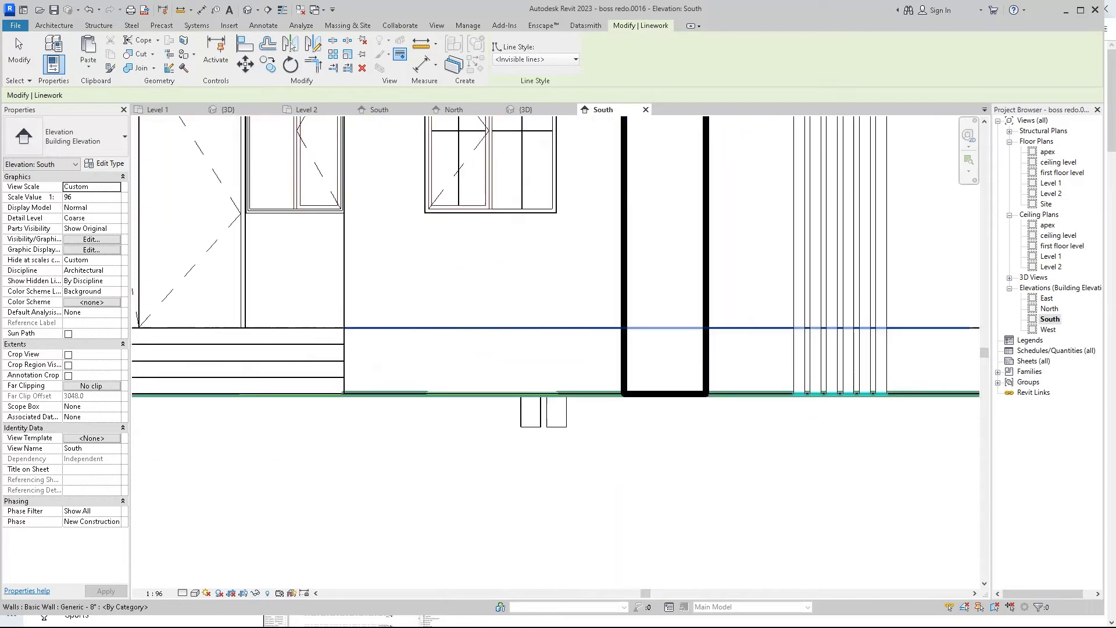
pyautogui.scroll(3, 490, 334)
pyautogui.scroll(-3, 686, 266)
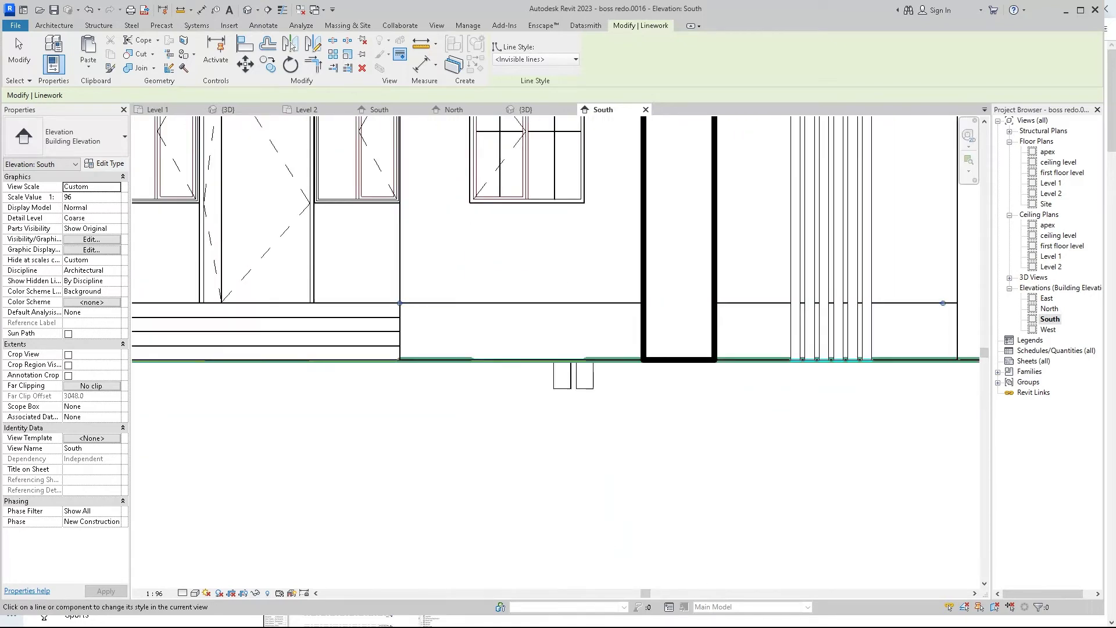
pyautogui.scroll(2, 685, 266)
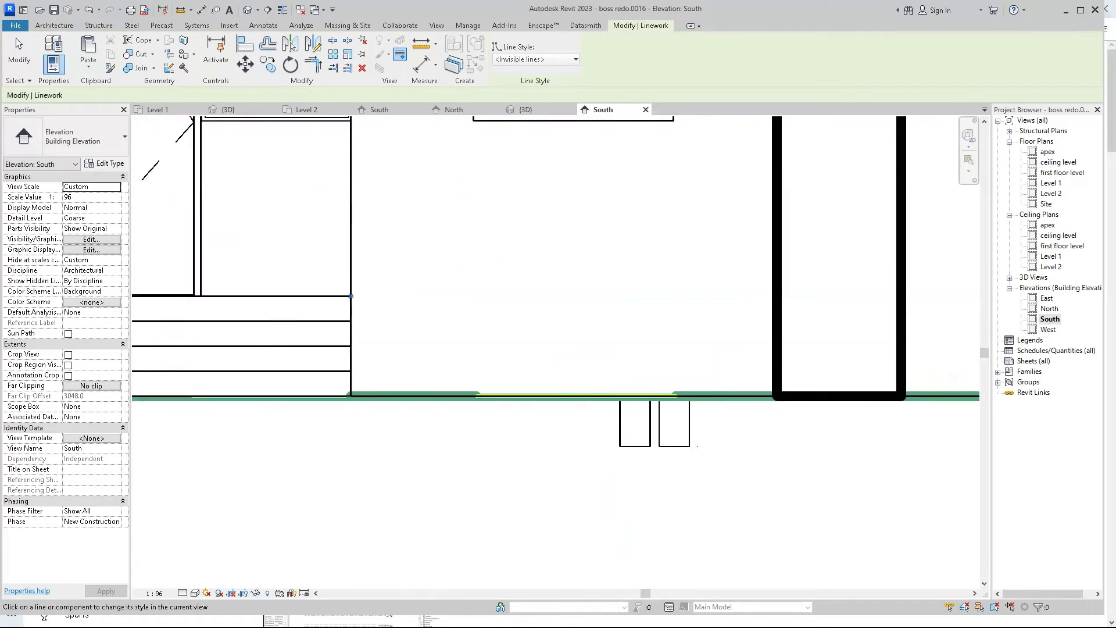
pyautogui.scroll(-2, 288, 343)
pyautogui.scroll(-1, 288, 343)
pyautogui.scroll(-4, 628, 318)
pyautogui.scroll(1, 576, 327)
pyautogui.scroll(3, 576, 326)
pyautogui.scroll(1, 602, 371)
pyautogui.scroll(1, 602, 370)
pyautogui.scroll(2, 602, 371)
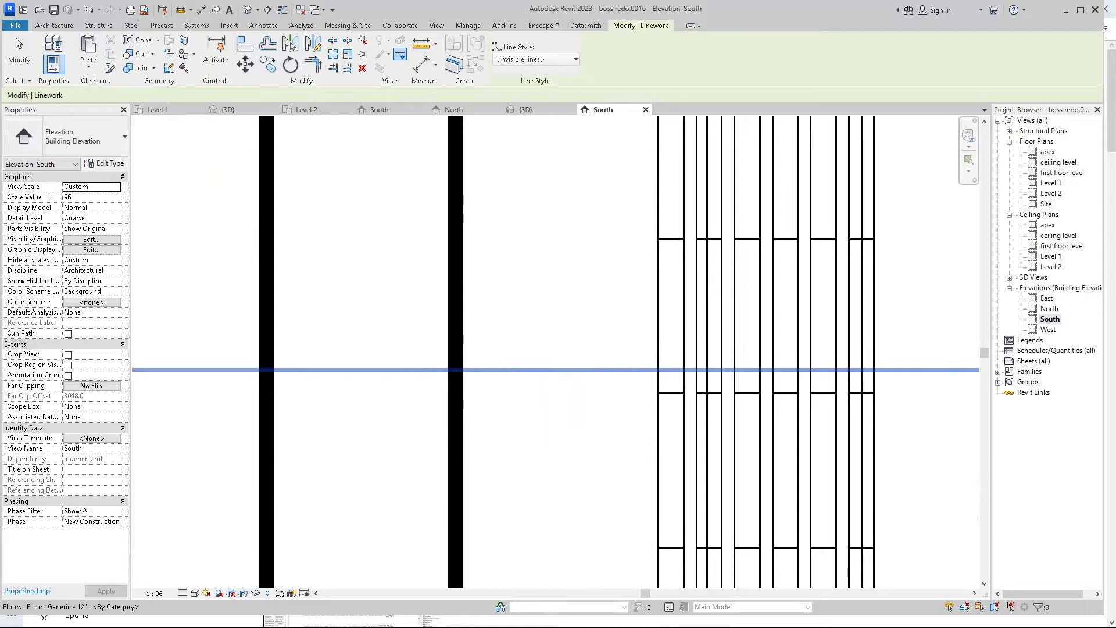
pyautogui.scroll(-5, 610, 370)
pyautogui.scroll(-2, 611, 370)
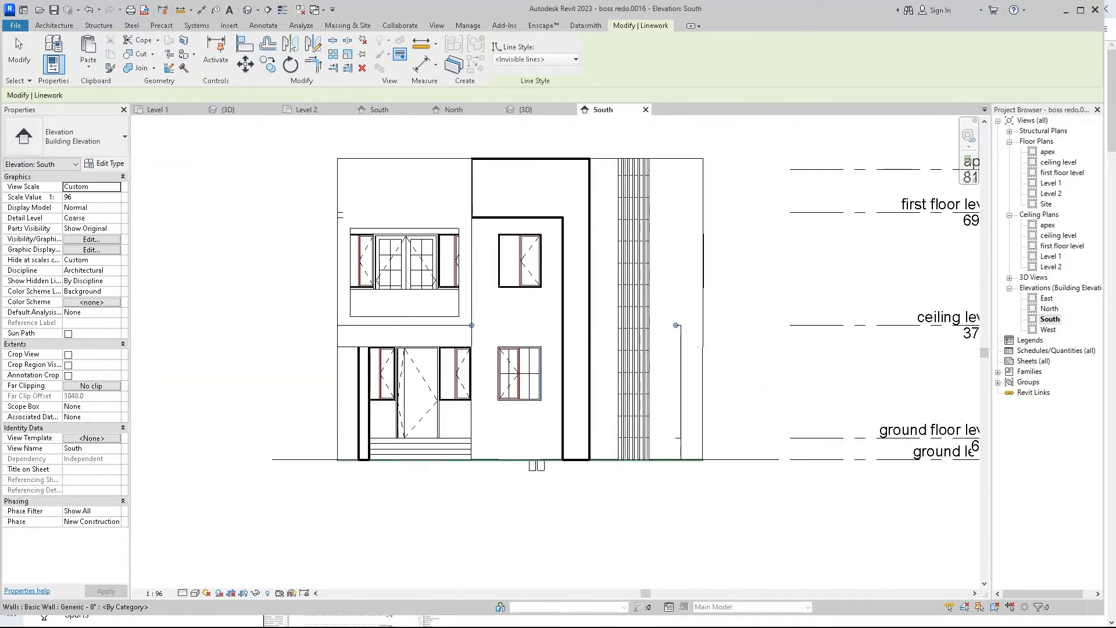
pyautogui.scroll(-2, 523, 392)
pyautogui.scroll(2, 523, 392)
pyautogui.scroll(-1, 523, 392)
pyautogui.scroll(1, 375, 340)
pyautogui.scroll(2, 375, 340)
pyautogui.scroll(2, 375, 340)
pyautogui.scroll(1, 375, 340)
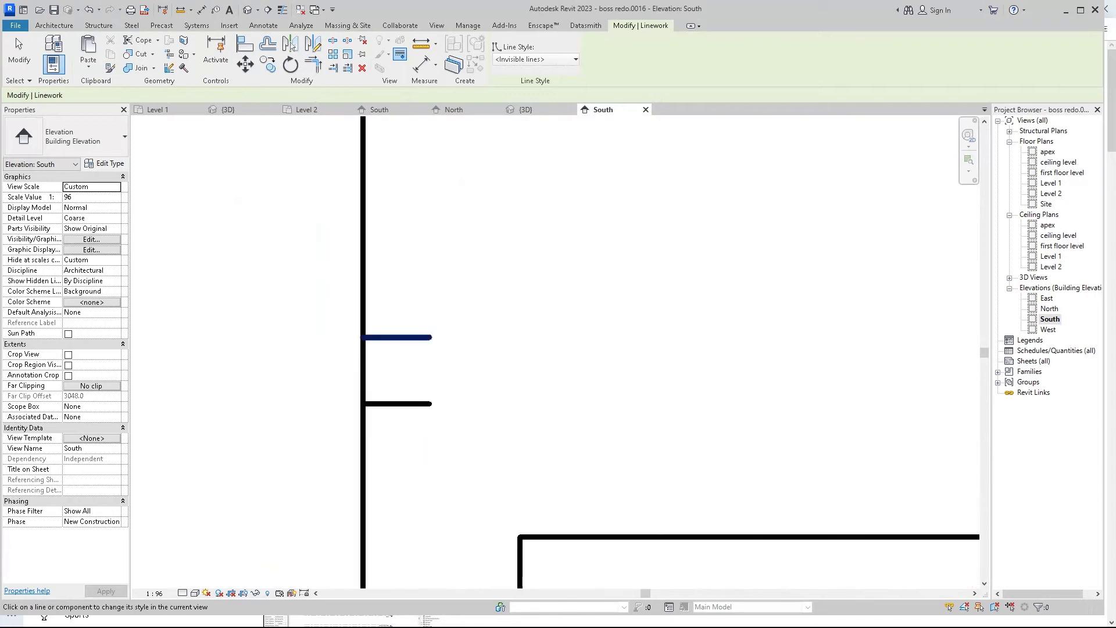
pyautogui.scroll(-1, 421, 390)
pyautogui.scroll(-2, 375, 349)
pyautogui.scroll(-2, 349, 301)
pyautogui.scroll(-1, 367, 300)
pyautogui.scroll(-1, 559, 262)
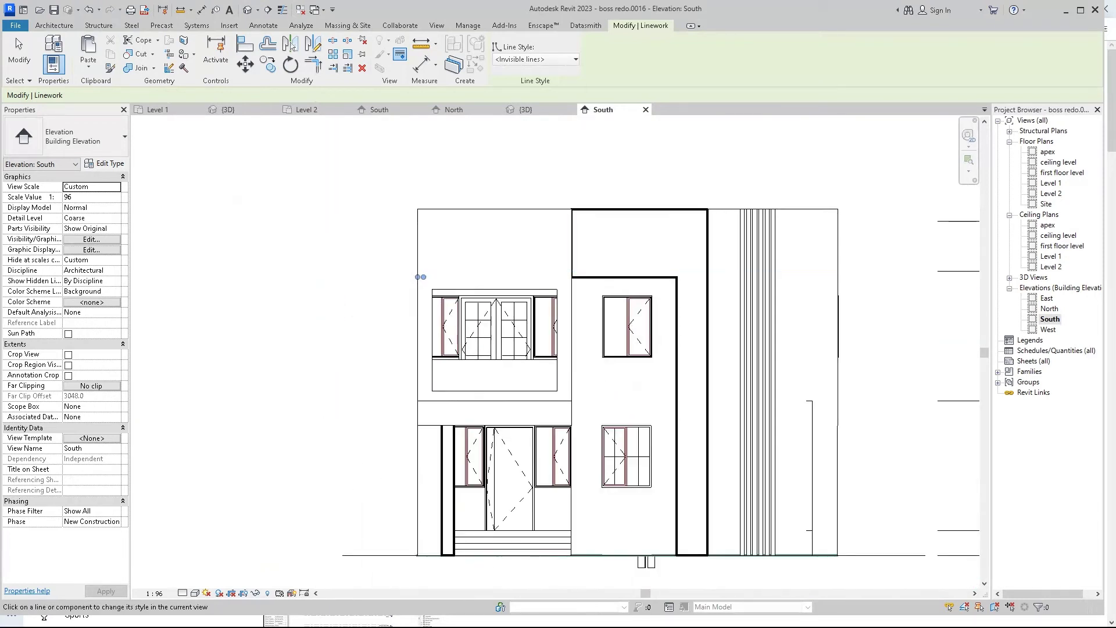
pyautogui.scroll(-1, 558, 263)
pyautogui.click(662, 504)
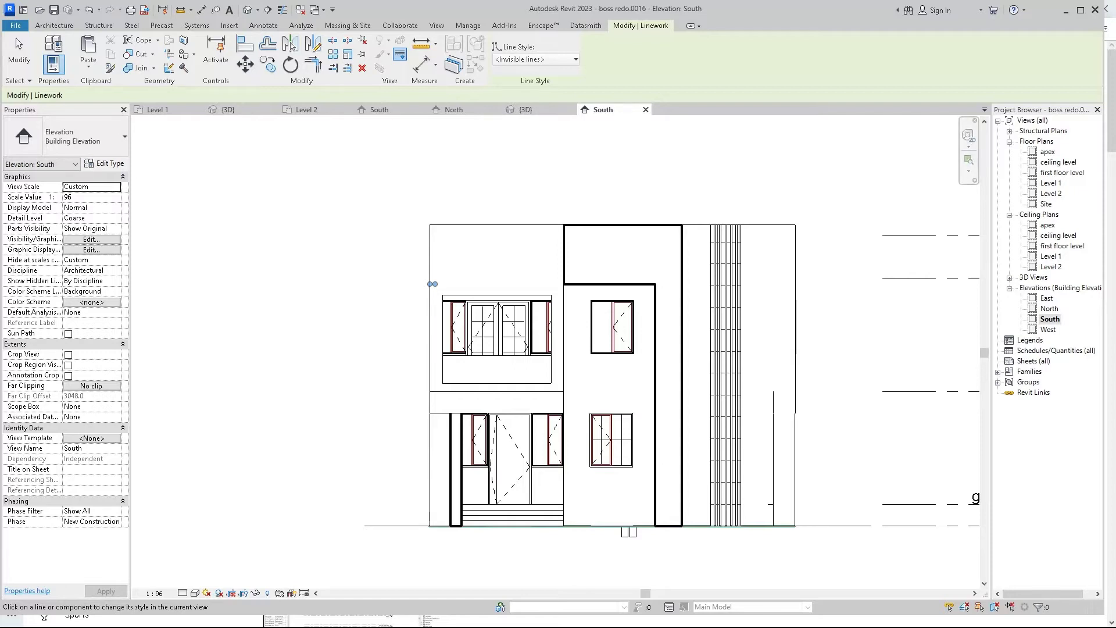
pyautogui.rightClick(811, 178)
pyautogui.click(836, 183)
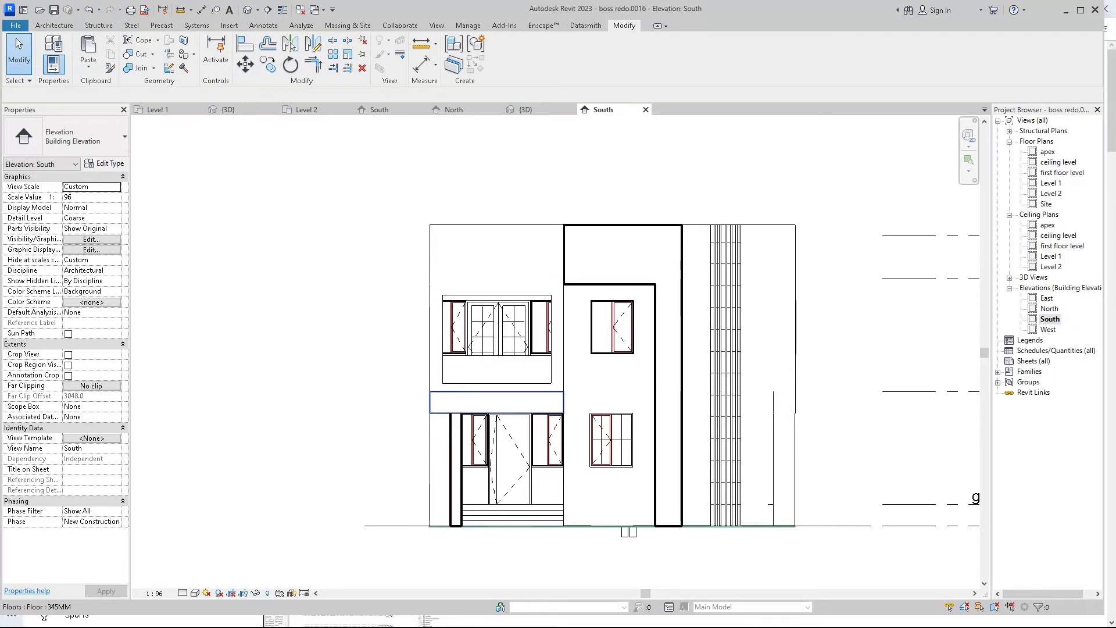
# Override the canopy slab's projection lines to Black with line weight 4
pyautogui.click(440, 403)
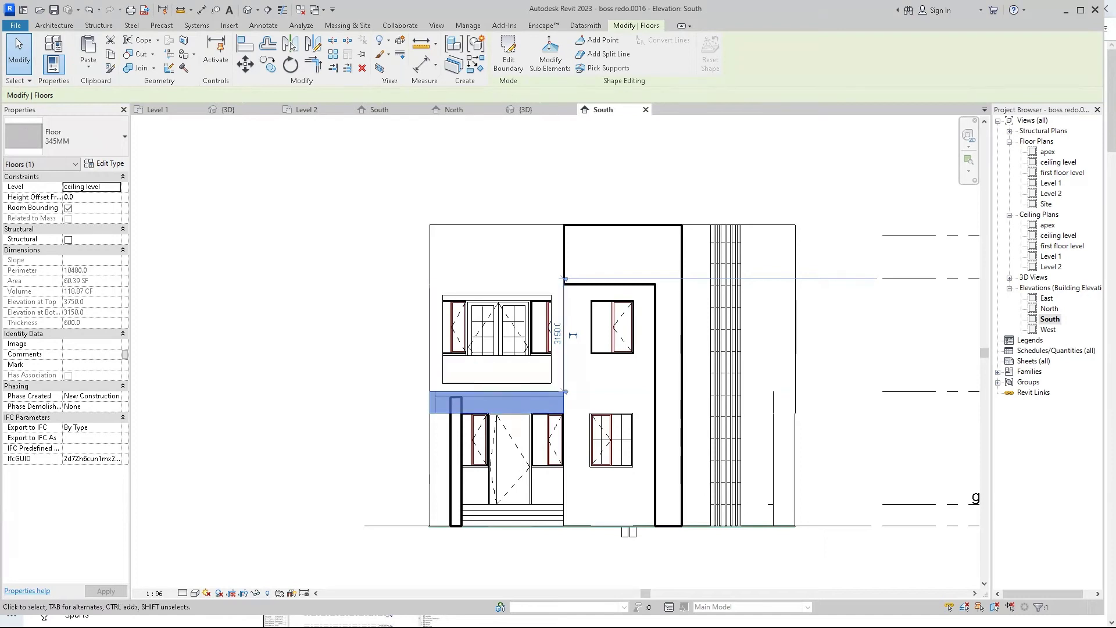
pyautogui.rightClick(437, 405)
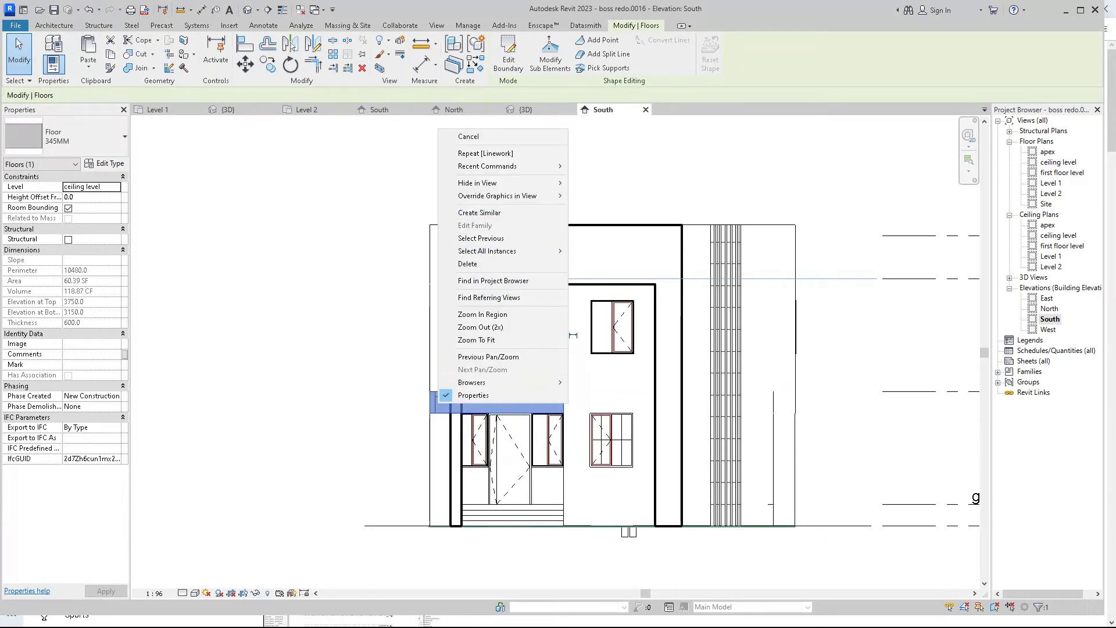
pyautogui.press('Escape')
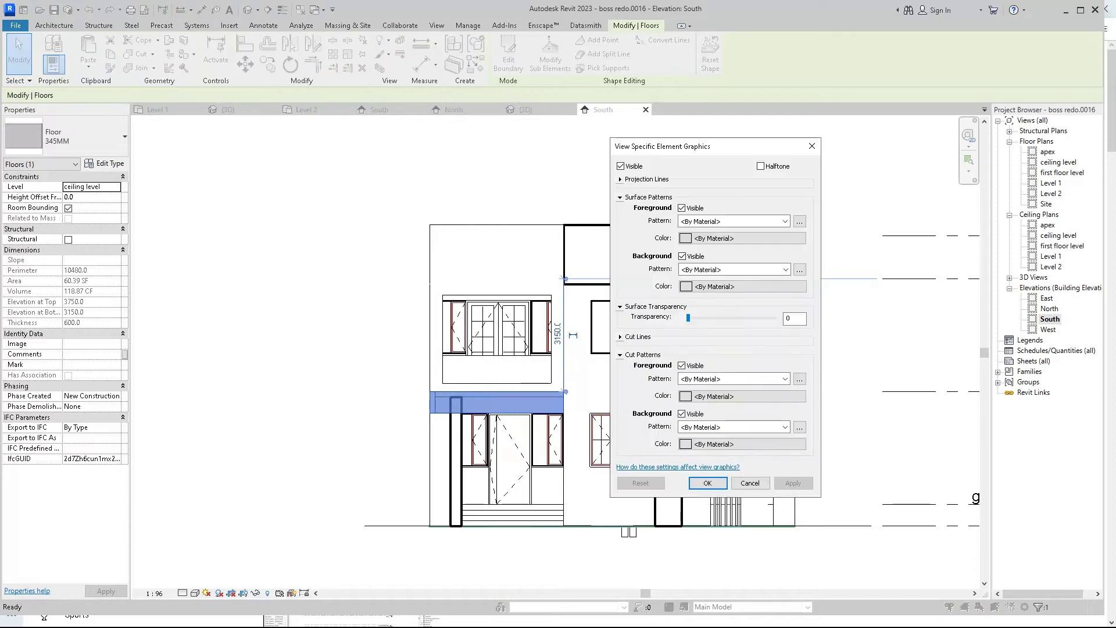
pyautogui.click(621, 179)
pyautogui.click(741, 209)
pyautogui.click(594, 327)
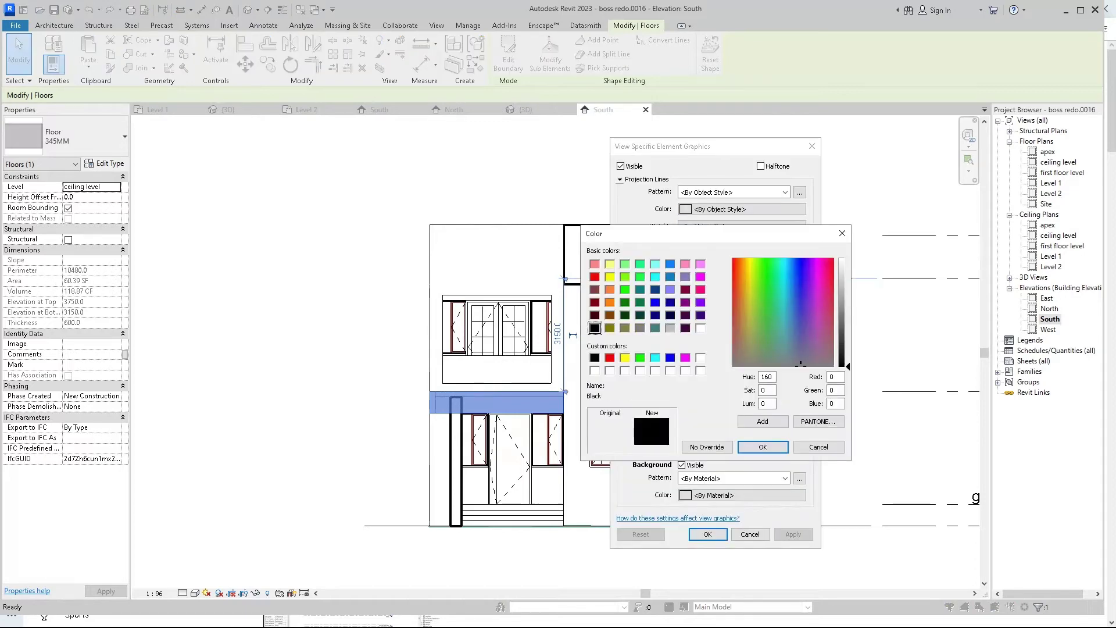
pyautogui.click(762, 446)
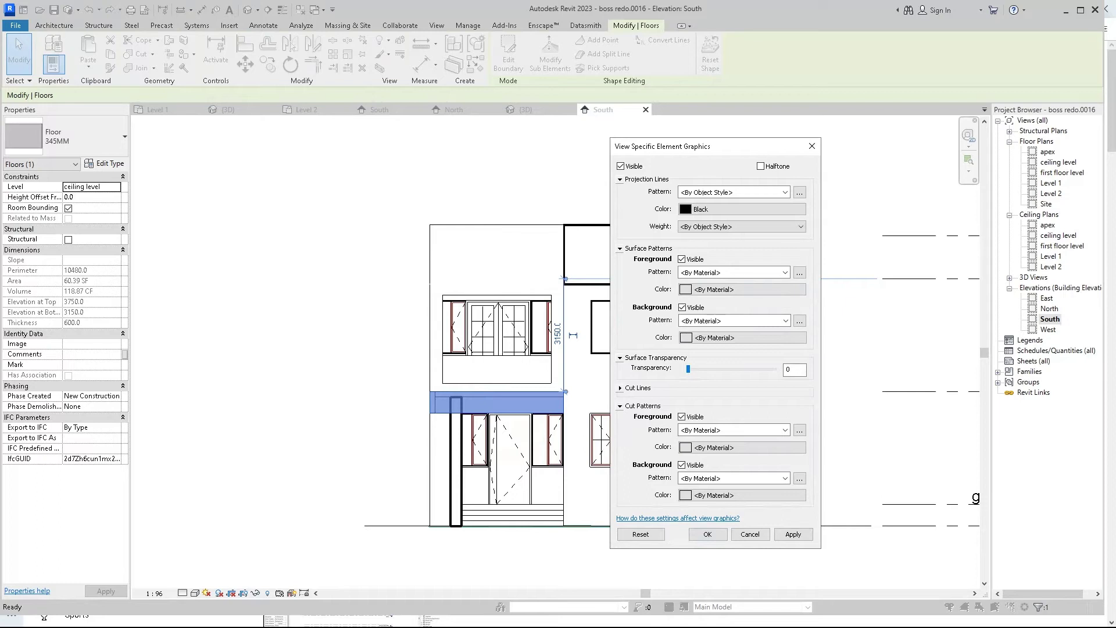
pyautogui.click(742, 226)
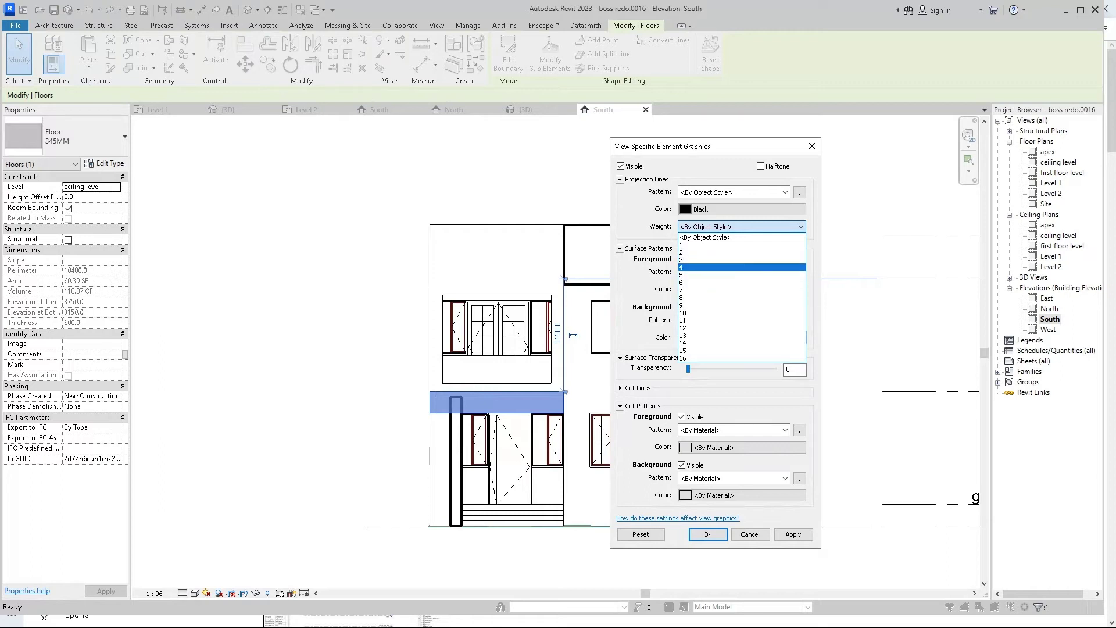
pyautogui.click(741, 267)
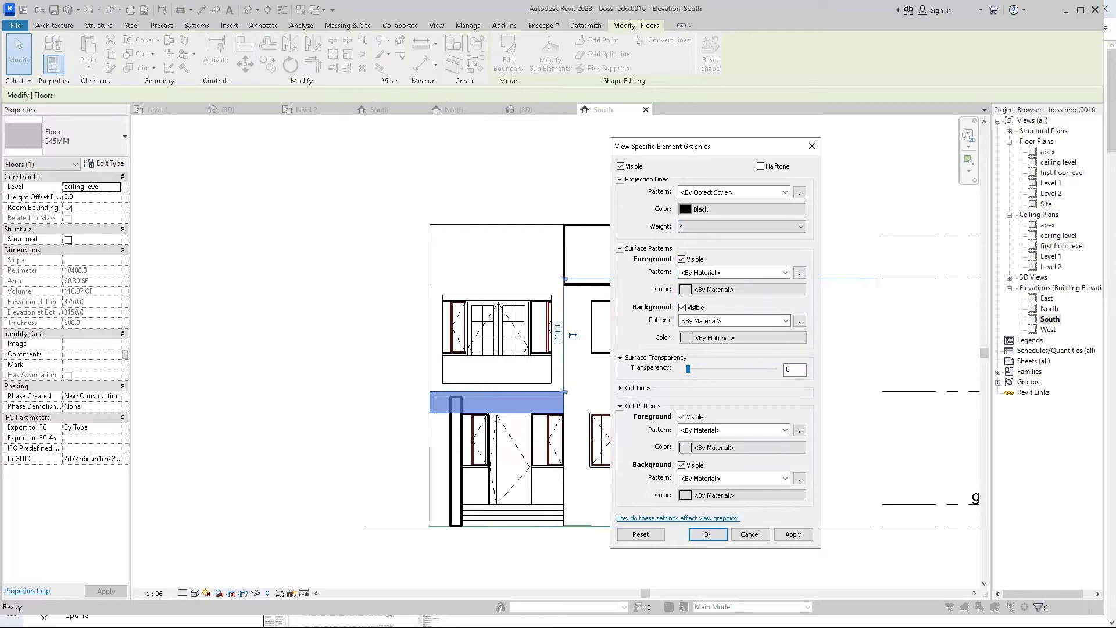
pyautogui.click(793, 533)
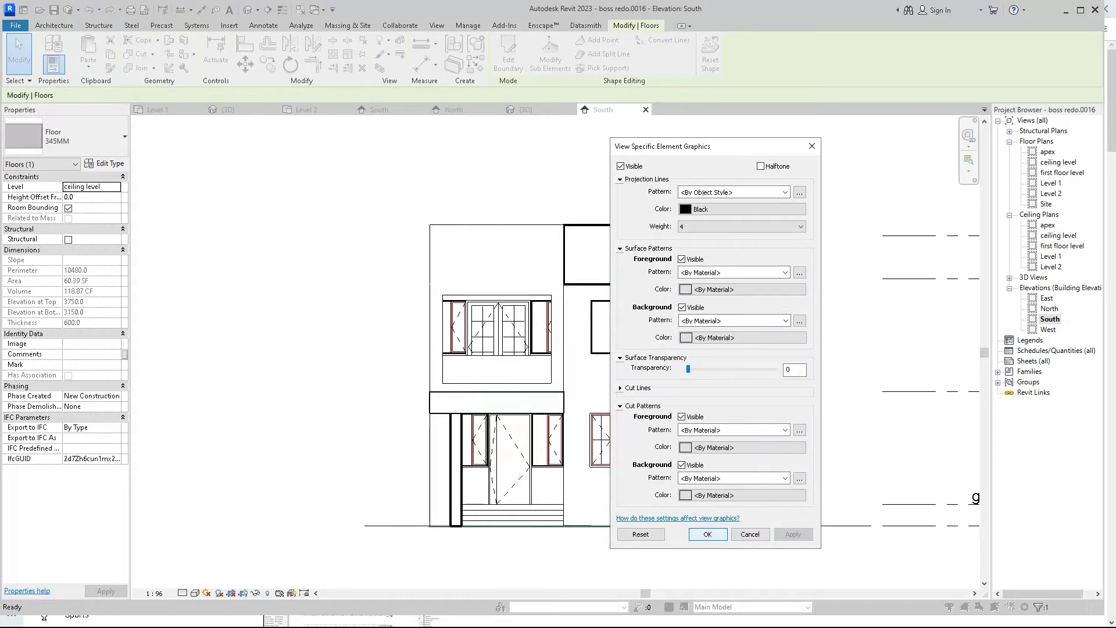
pyautogui.click(707, 534)
pyautogui.moveTo(566, 279)
pyautogui.mouseDown(button='middle')
pyautogui.moveTo(422, 248)
pyautogui.moveTo(503, 270)
pyautogui.mouseUp(button='middle')
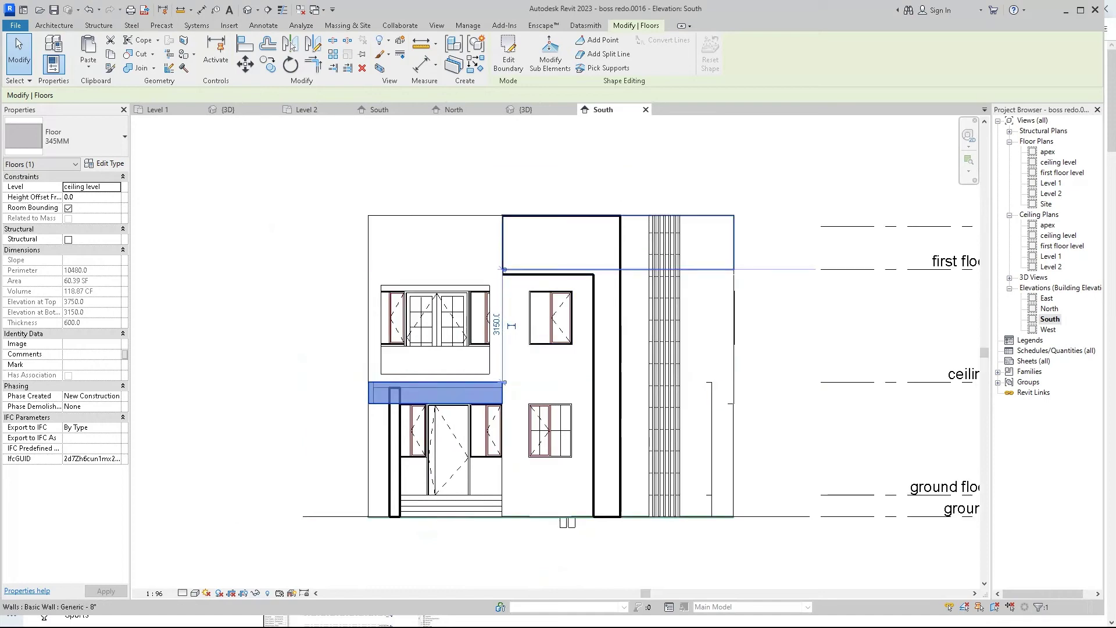
pyautogui.scroll(2, 569, 384)
# Deselect the canopy slab and switch to the Annotate tools
pyautogui.press('Escape')
pyautogui.scroll(-3, 569, 384)
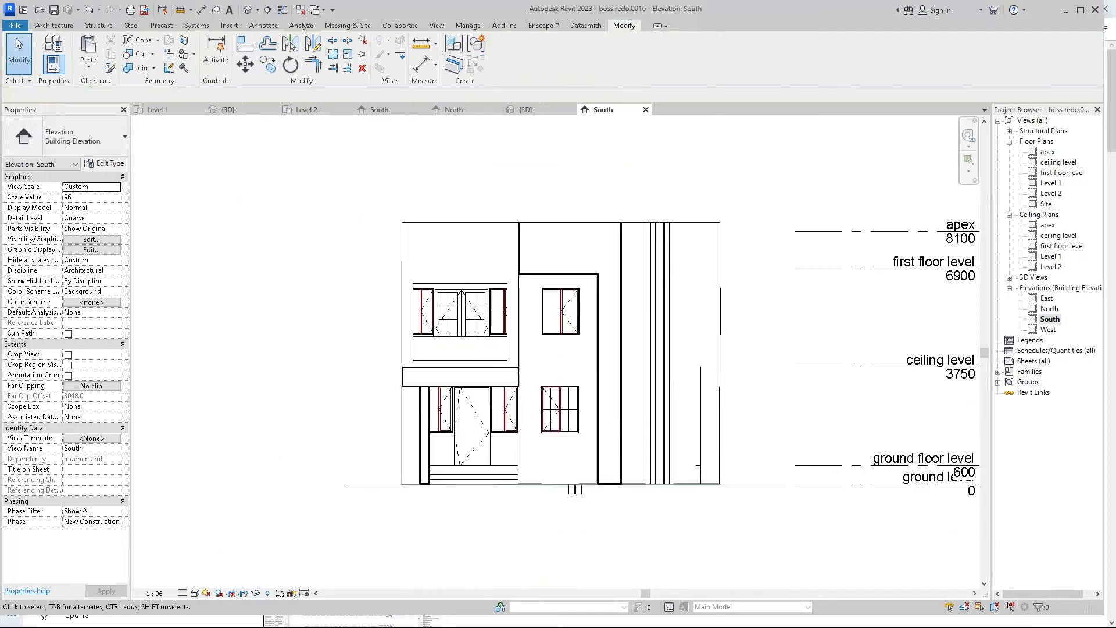
pyautogui.scroll(2, 462, 294)
pyautogui.scroll(-2, 403, 303)
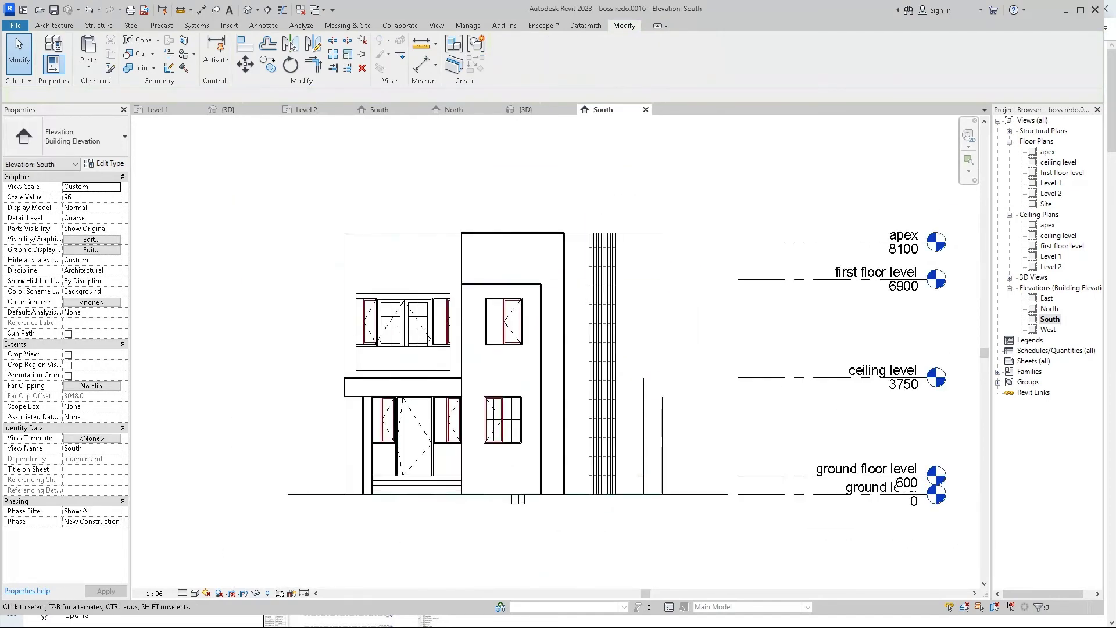
pyautogui.scroll(1, 404, 304)
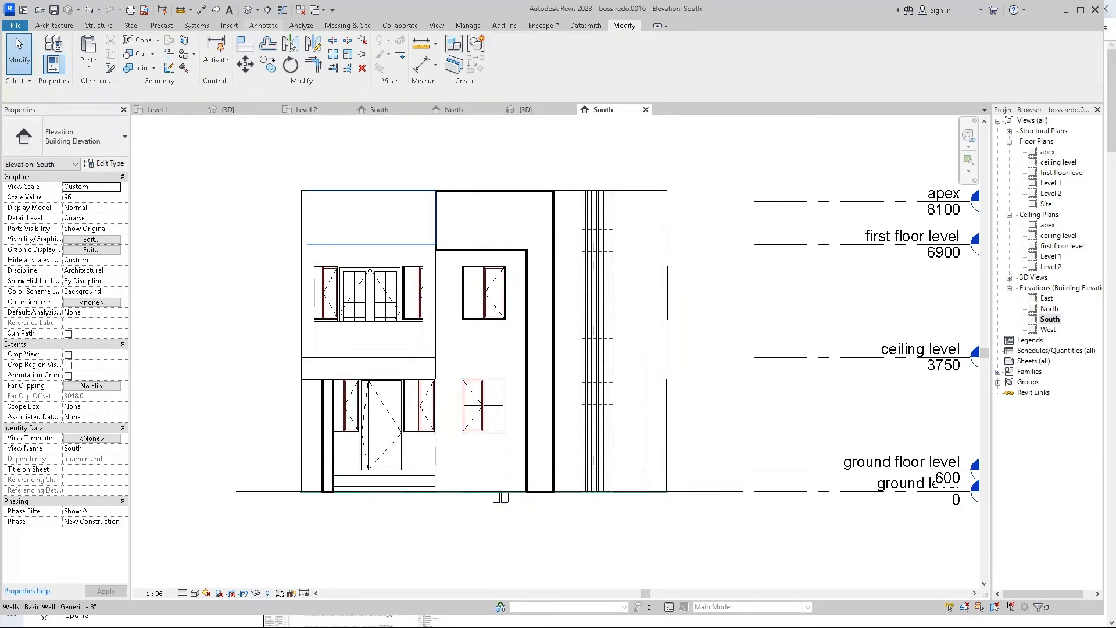
pyautogui.click(263, 26)
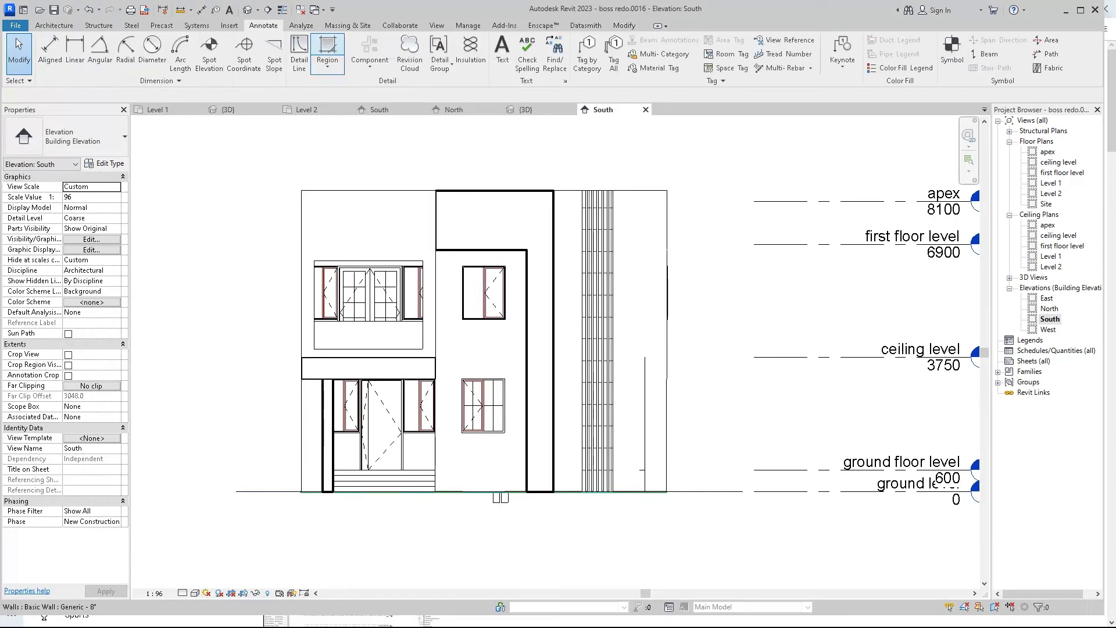
# Sketch a 12200-long rectangular filled-region boundary along the ground line
pyautogui.click(327, 48)
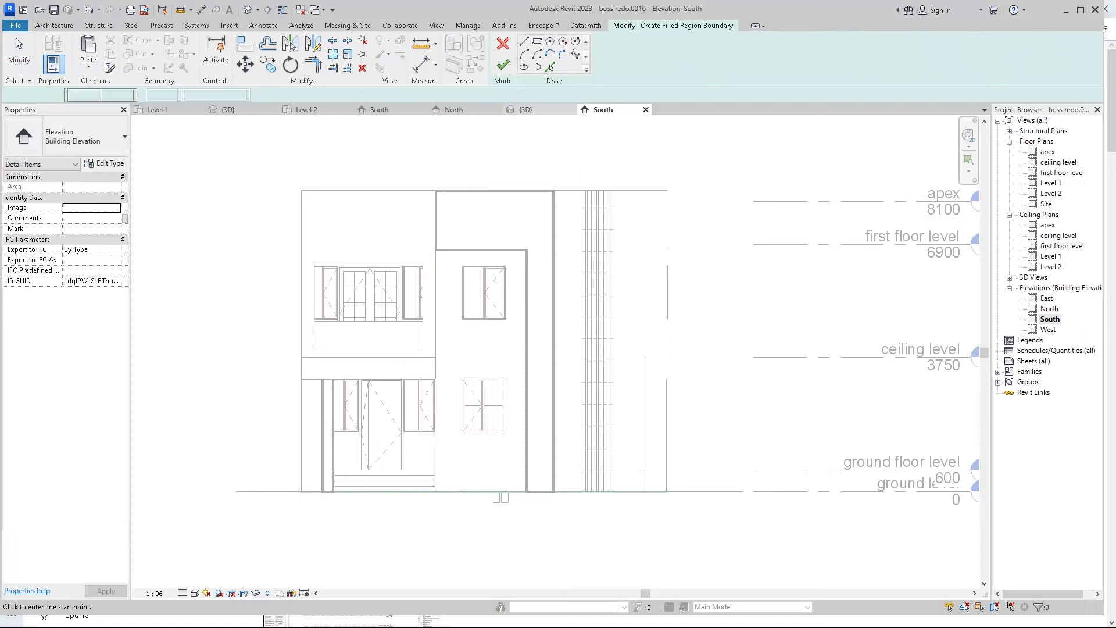
pyautogui.click(536, 41)
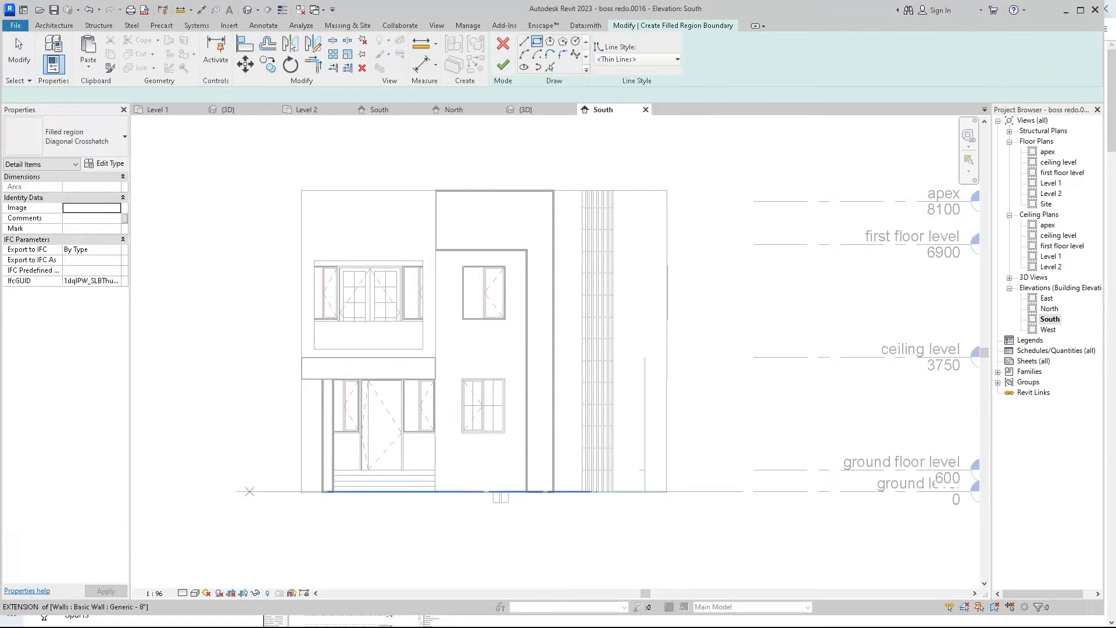
pyautogui.click(238, 491)
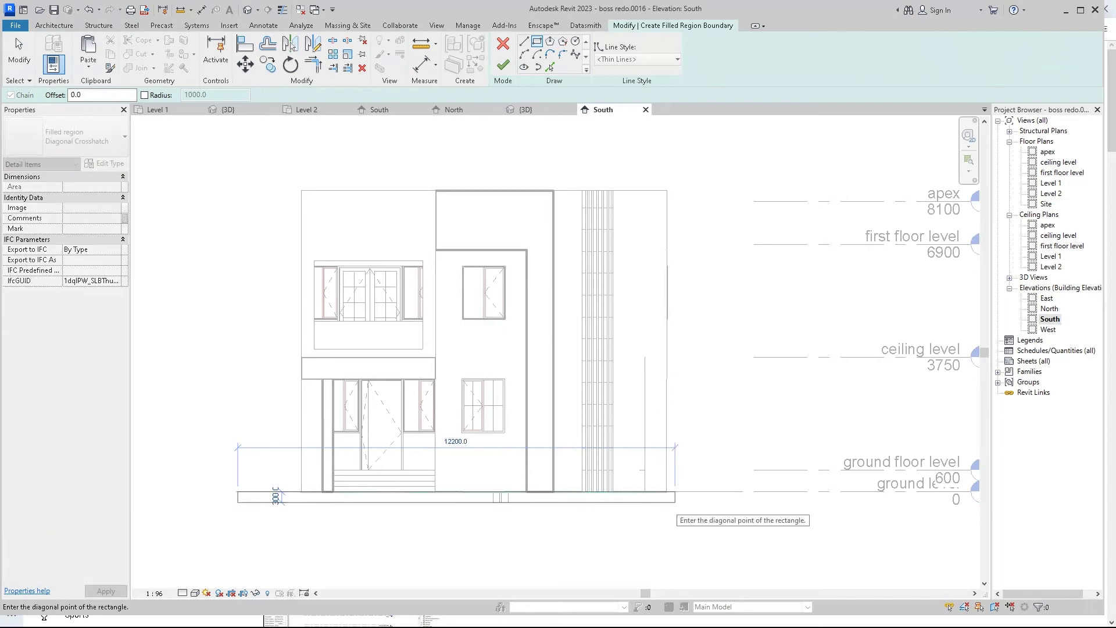
pyautogui.click(675, 502)
pyautogui.rightClick(690, 502)
pyautogui.click(724, 434)
pyautogui.rightClick(717, 428)
pyautogui.click(741, 437)
pyautogui.scroll(3, 676, 506)
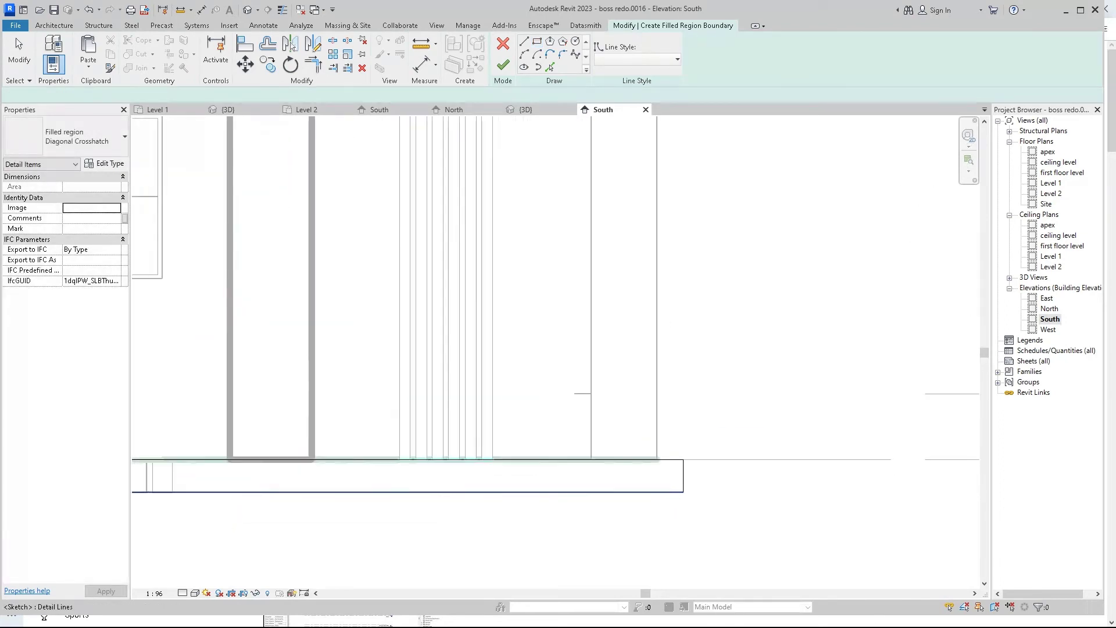
pyautogui.scroll(2, 676, 505)
# Change the rectangle's depth from 300 to 100 and delete the stray short sketch line
pyautogui.click(610, 493)
pyautogui.scroll(-3, 610, 471)
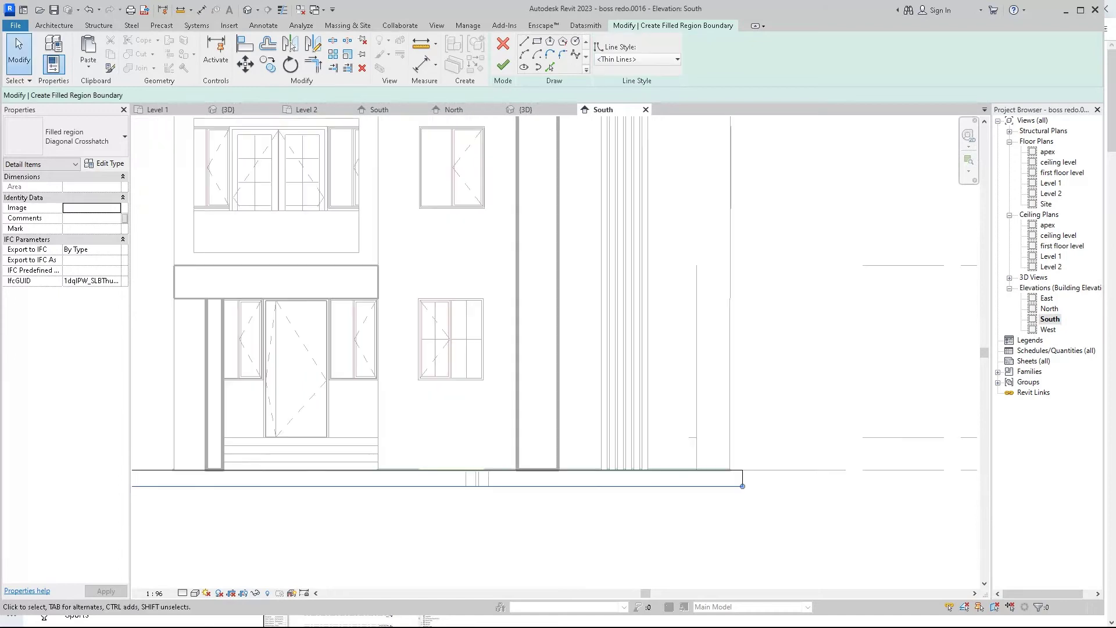
pyautogui.scroll(-2, 610, 470)
pyautogui.scroll(2, 388, 458)
pyautogui.scroll(2, 388, 458)
pyautogui.scroll(1, 388, 458)
pyautogui.click(351, 458)
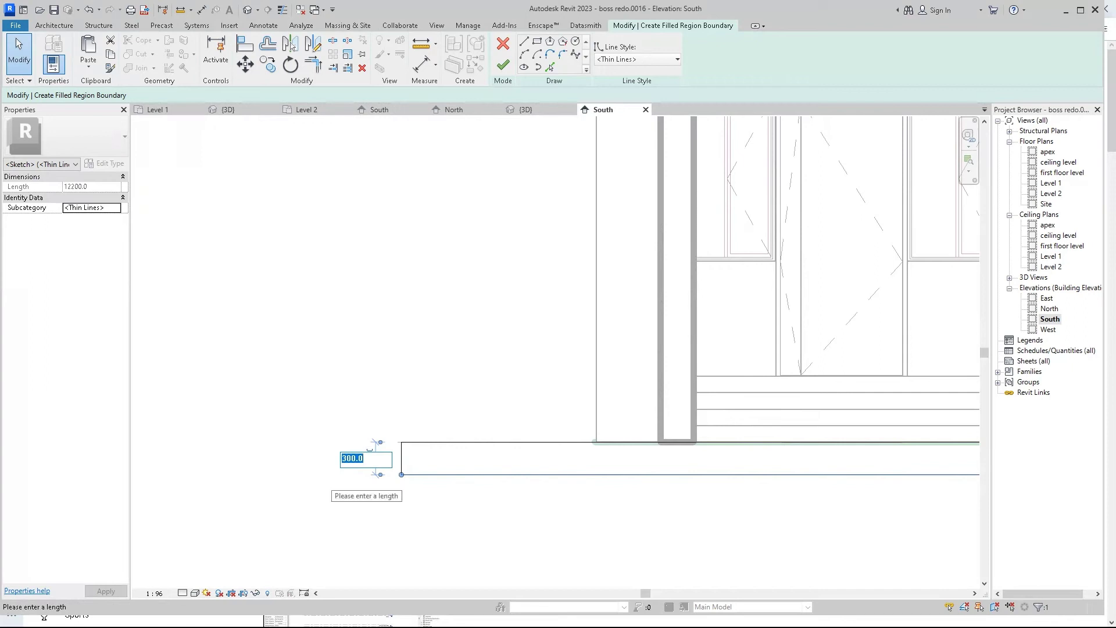
pyautogui.write('100')
pyautogui.press('Return')
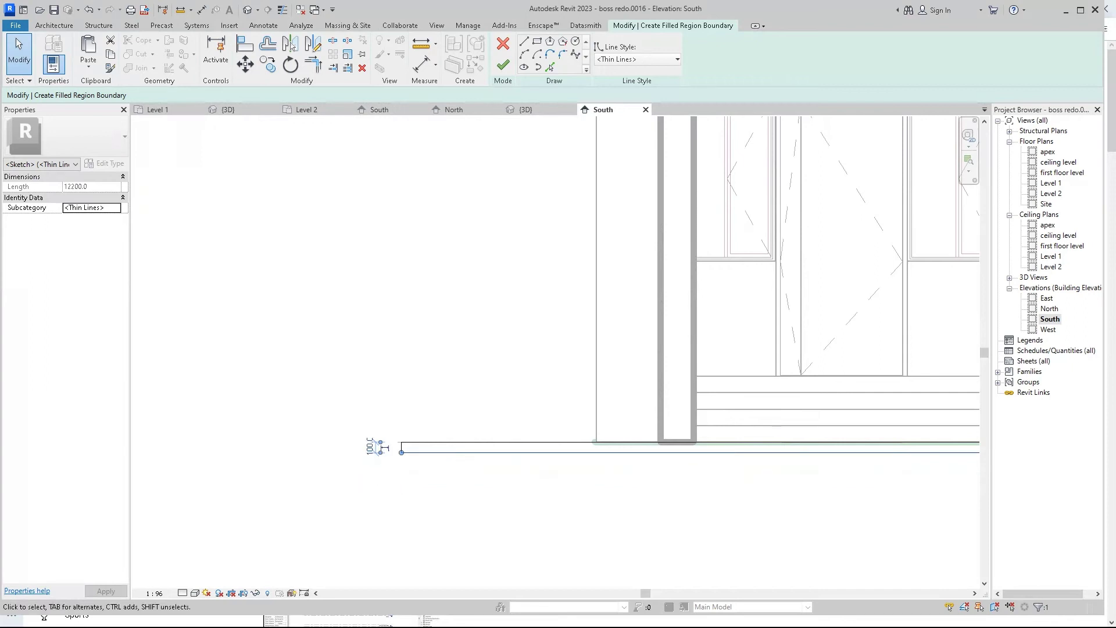
pyautogui.scroll(-1, 374, 447)
pyautogui.scroll(-1, 366, 415)
pyautogui.press('Escape')
pyautogui.scroll(1, 426, 392)
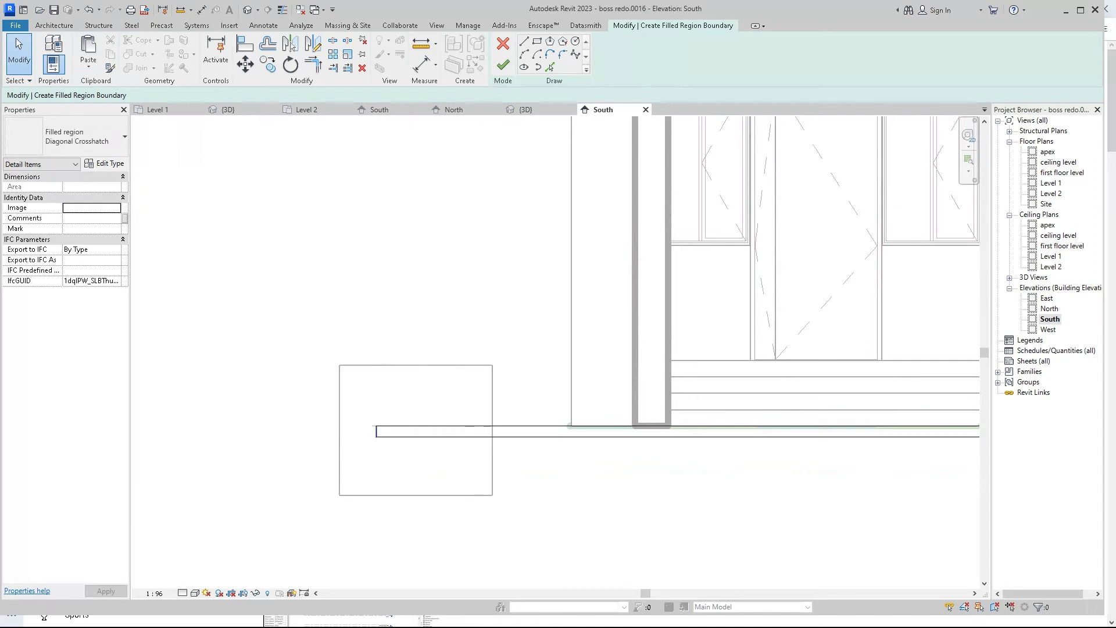
pyautogui.moveTo(338, 364); pyautogui.dragTo(493, 495)
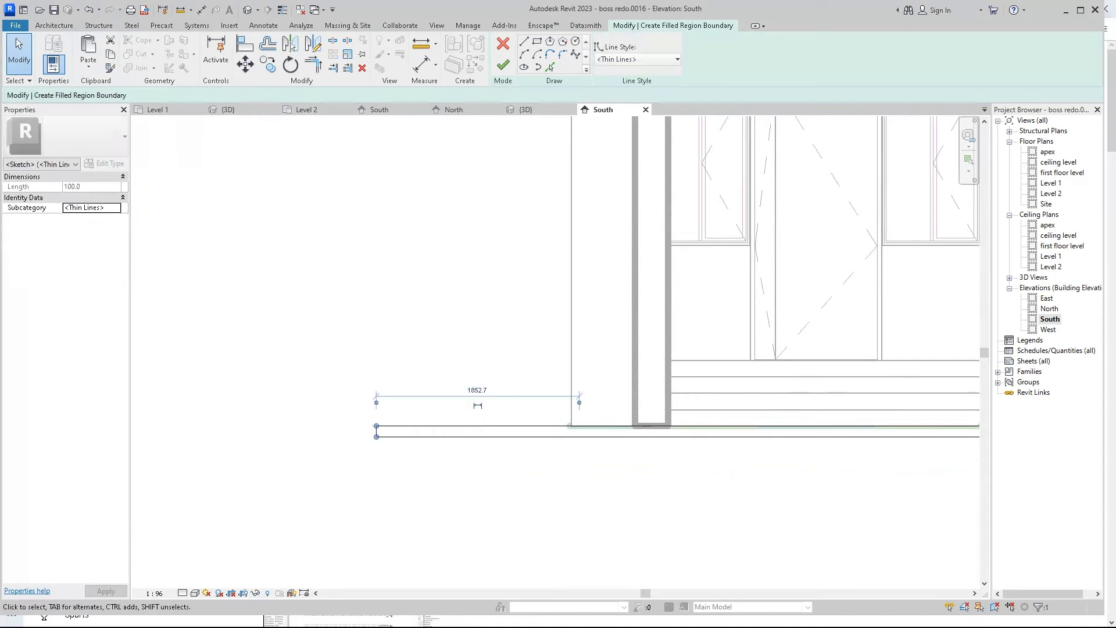
pyautogui.press('Delete')
pyautogui.moveTo(610, 349); pyautogui.dragTo(534, 347, button='middle')
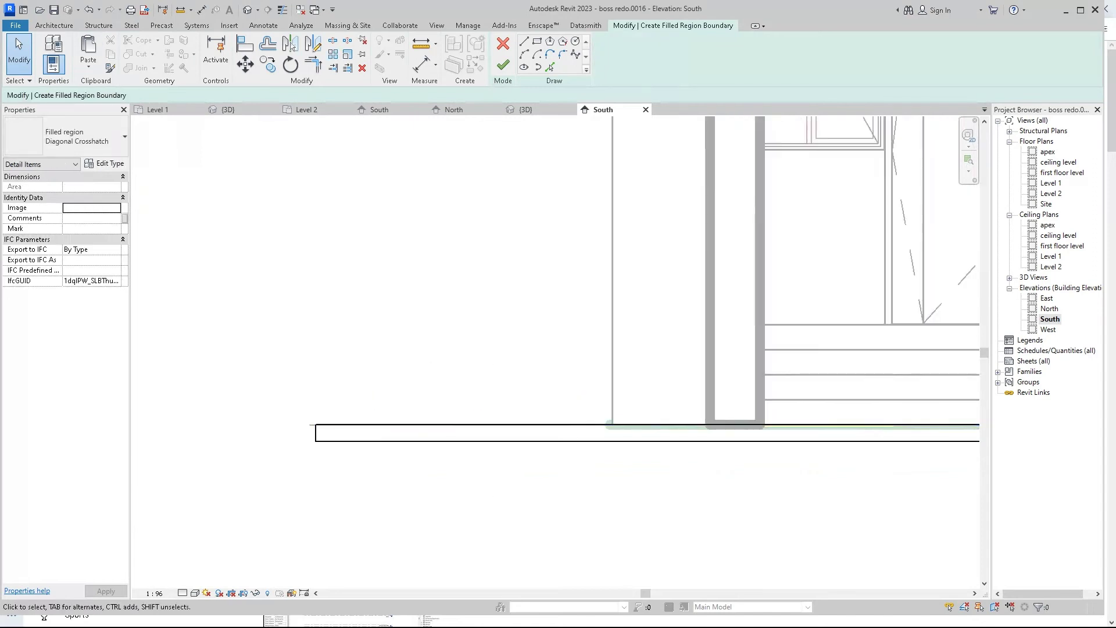
pyautogui.scroll(1, 427, 428)
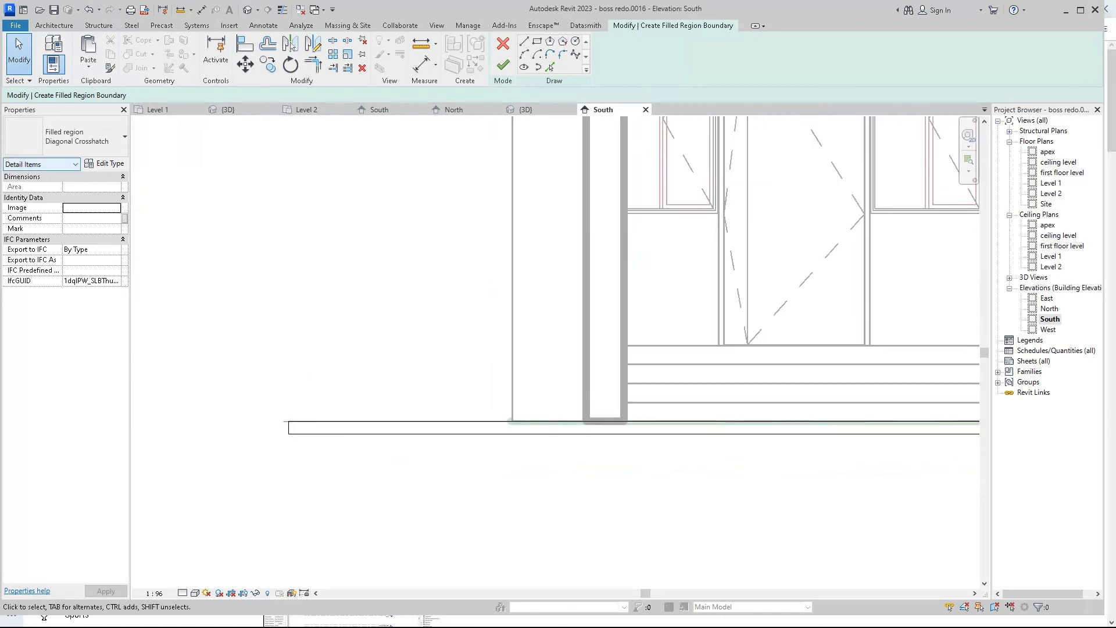
# Set the filled region's foreground pattern to <Solid fill> and finish the sketch
pyautogui.click(105, 164)
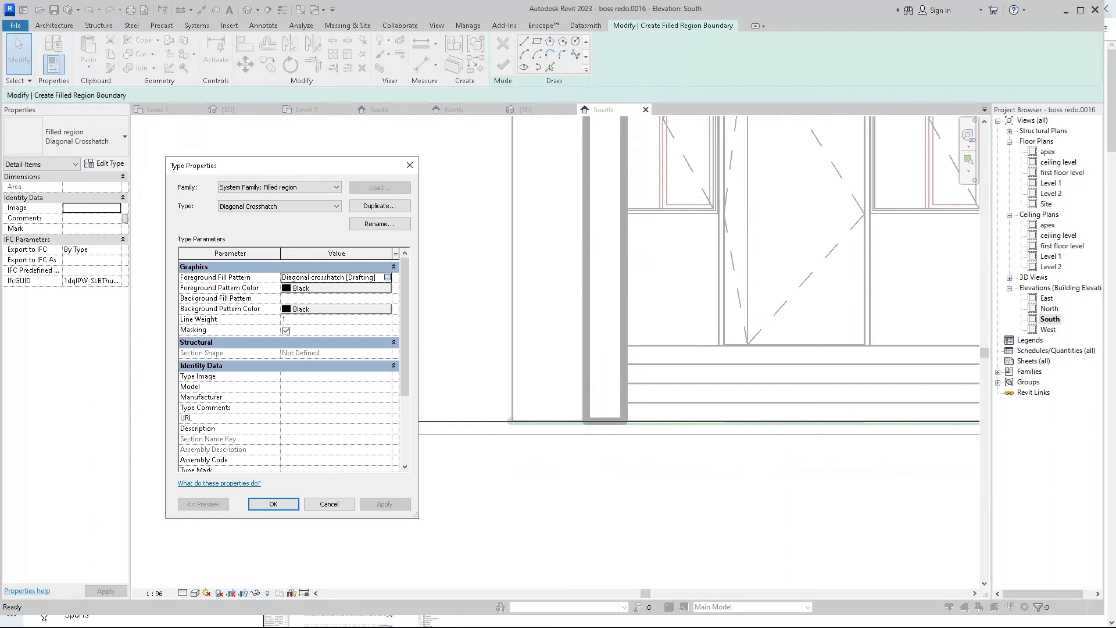
pyautogui.click(388, 277)
pyautogui.scroll(1, 288, 357)
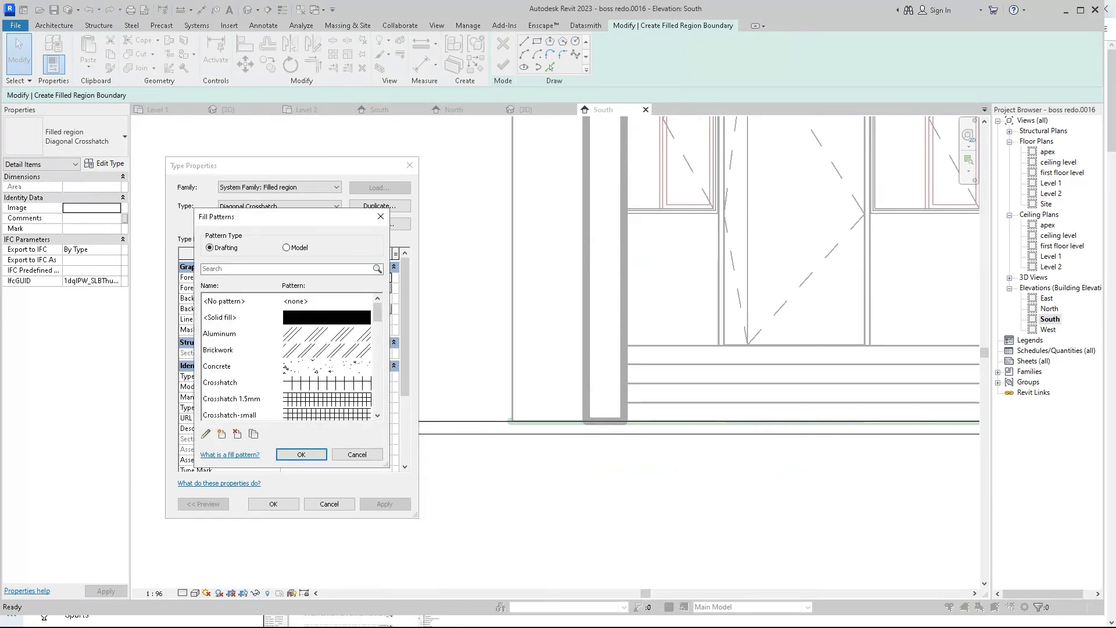
pyautogui.click(226, 316)
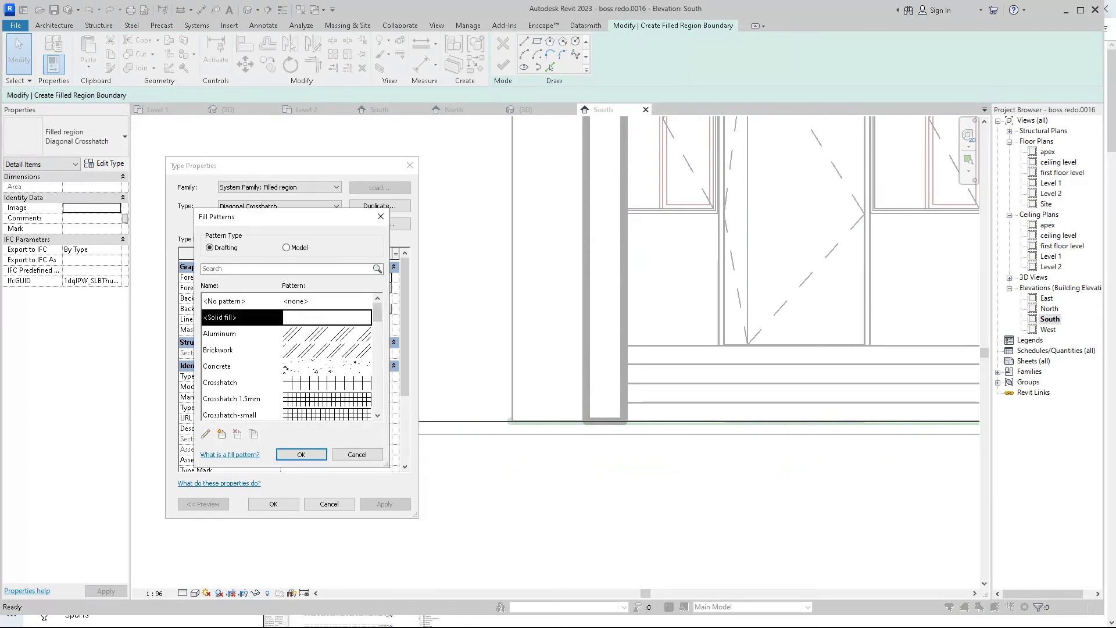
pyautogui.click(301, 454)
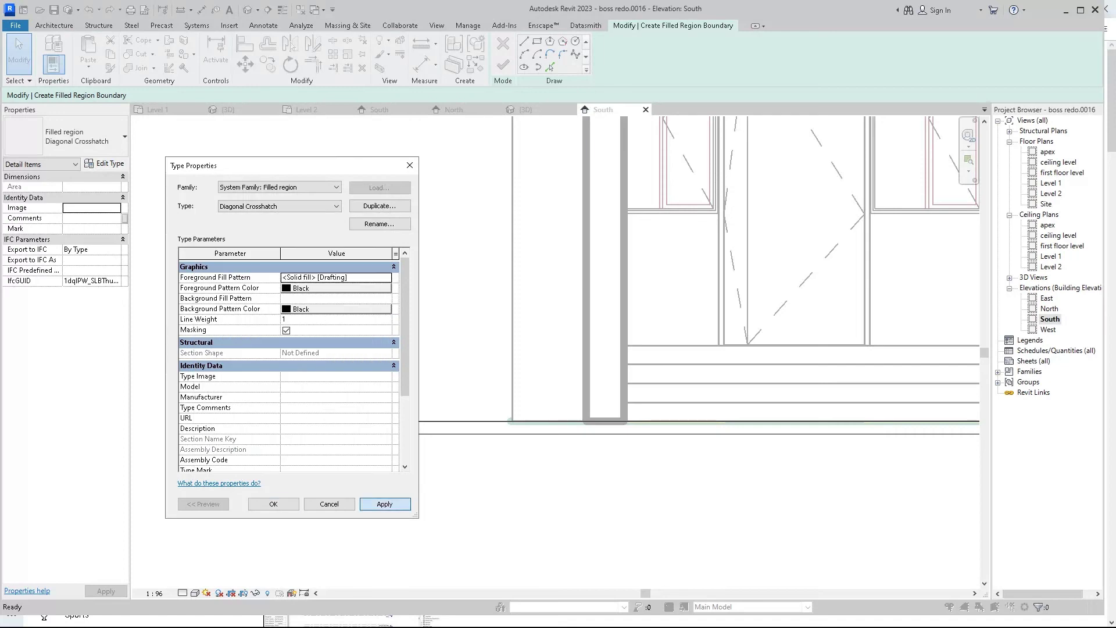
pyautogui.click(272, 504)
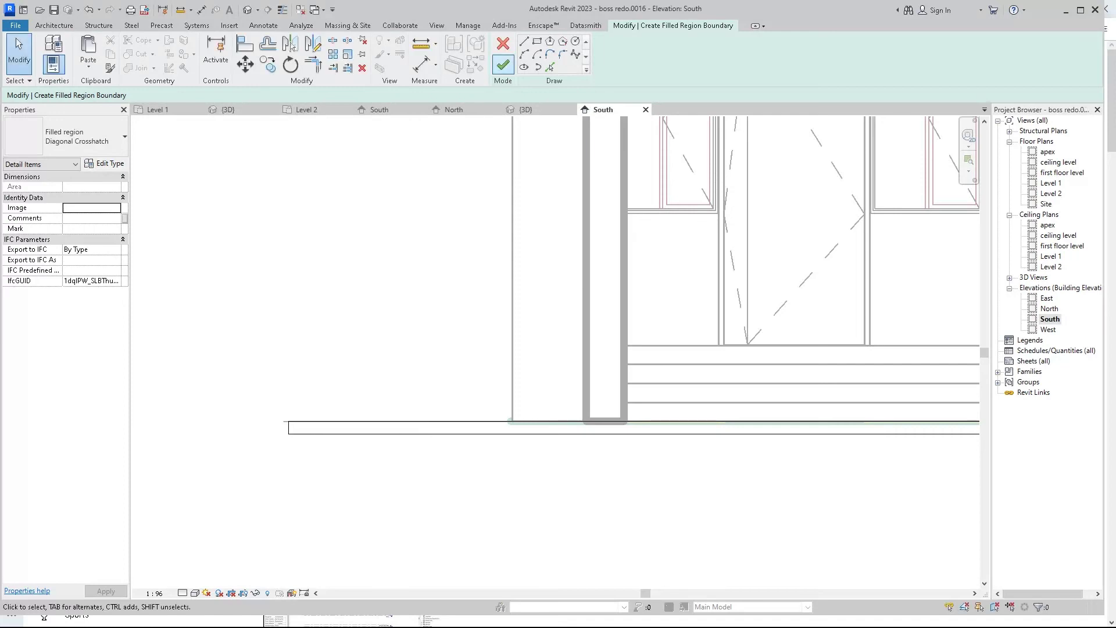
pyautogui.click(503, 64)
pyautogui.press('Escape')
pyautogui.scroll(-5, 557, 349)
pyautogui.scroll(-2, 558, 349)
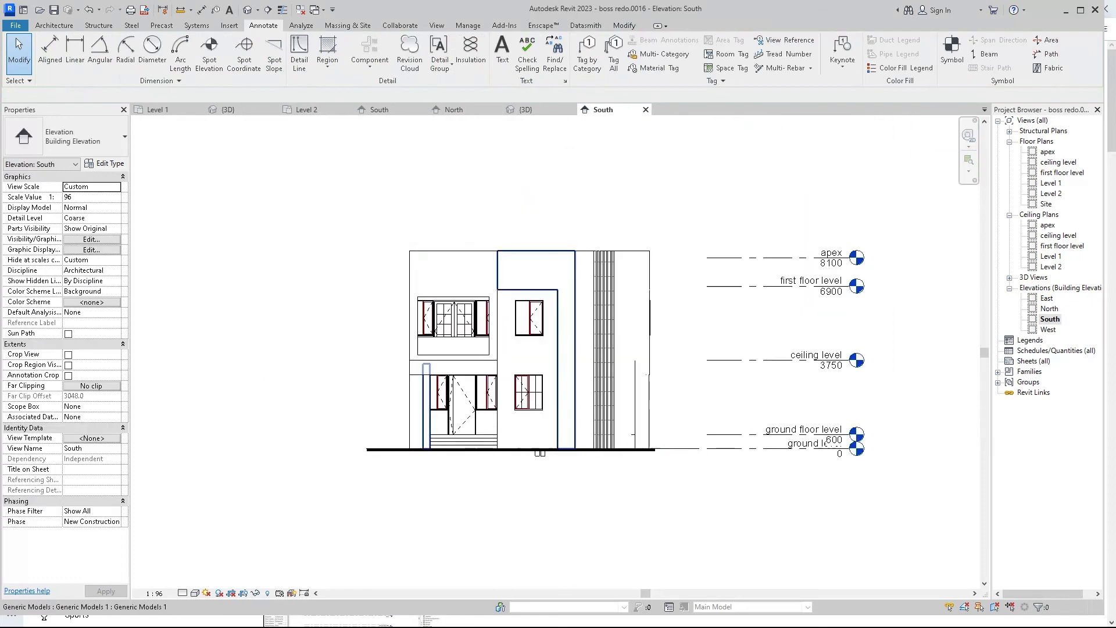